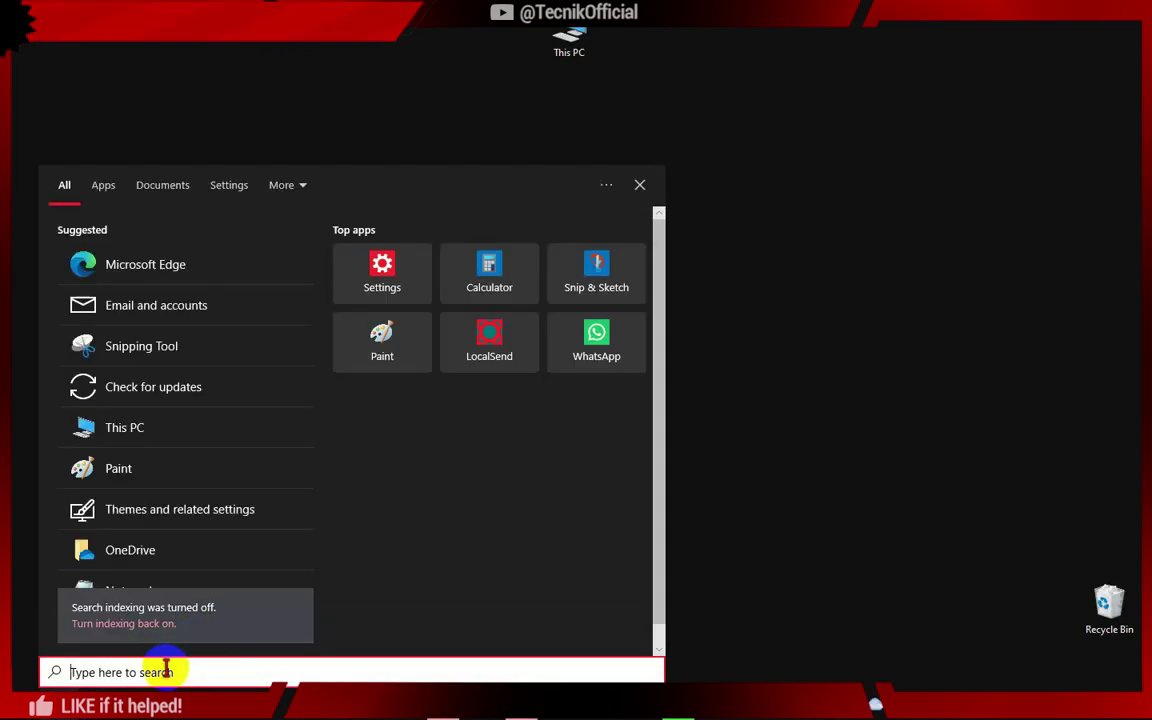
- Open the restore point settings and confirm system protection for drive C: as turned on with 5% (5.00 GB) maximum usage
{"action": "type", "text": "restore"}
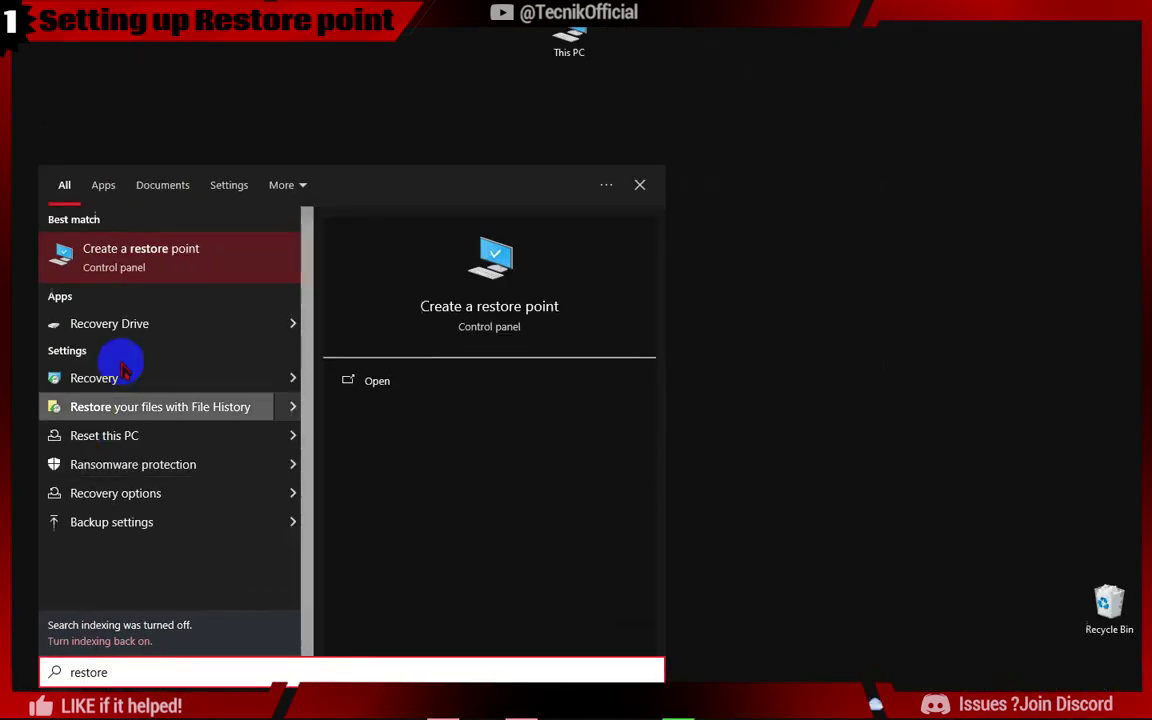
{"action": "left_click", "coordinate": [155, 266]}
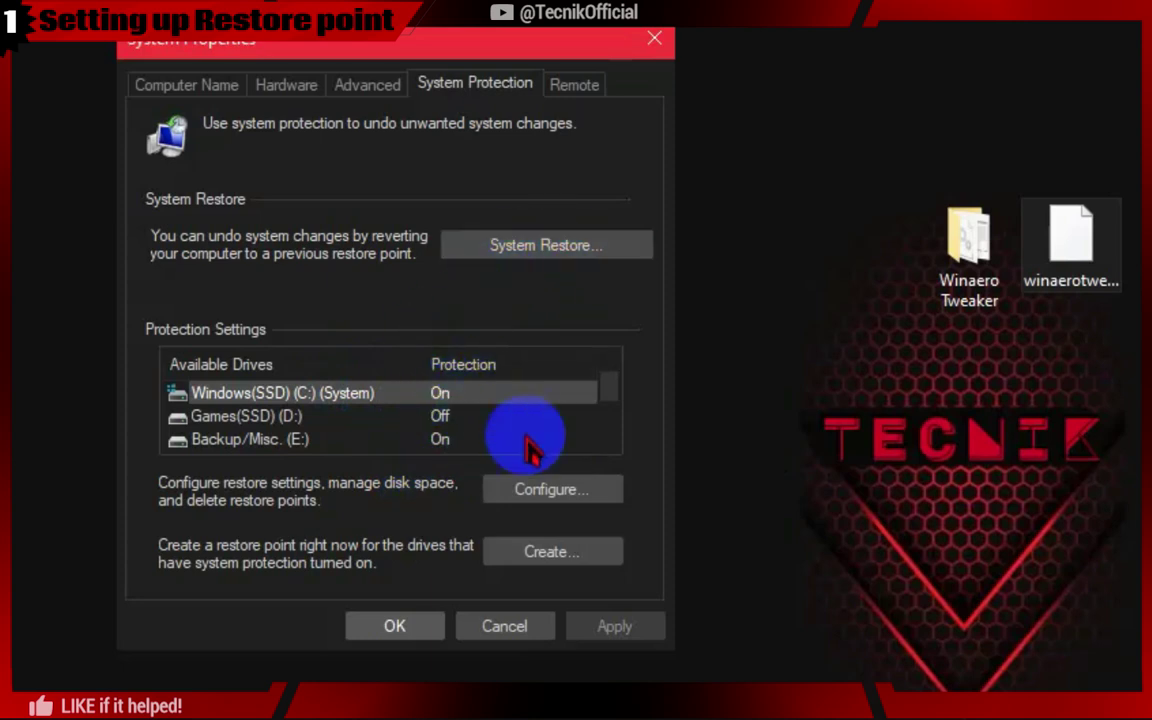
{"action": "left_click", "coordinate": [550, 500]}
{"action": "left_click_drag", "start_coordinate": [378, 108], "coordinate": [710, 136]}
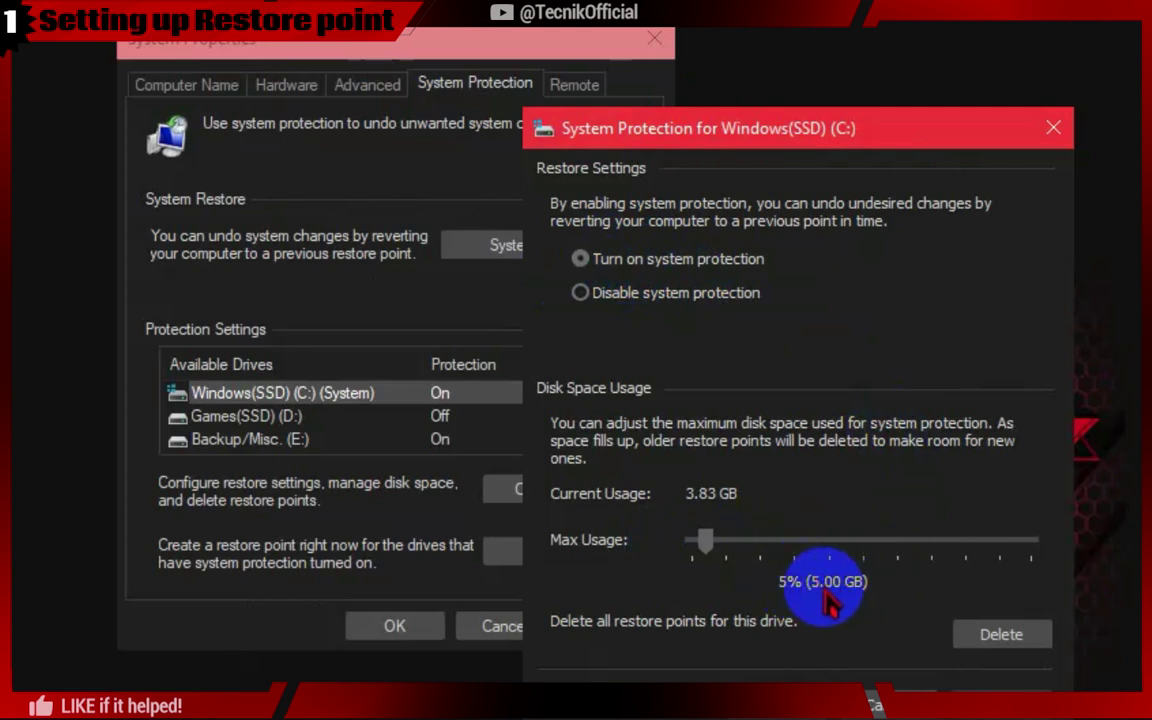
{"action": "left_click", "coordinate": [762, 690]}
- Confirm system protection for the Backup/Misc. (E:) drive as turned on with 4% (2.00 GB) maximum usage
{"action": "mouse_move", "coordinate": [612, 388]}
{"action": "left_mouse_down"}
{"action": "mouse_move", "coordinate": [603, 432]}
{"action": "mouse_move", "coordinate": [609, 392]}
{"action": "left_mouse_up"}
{"action": "left_click", "coordinate": [350, 420]}
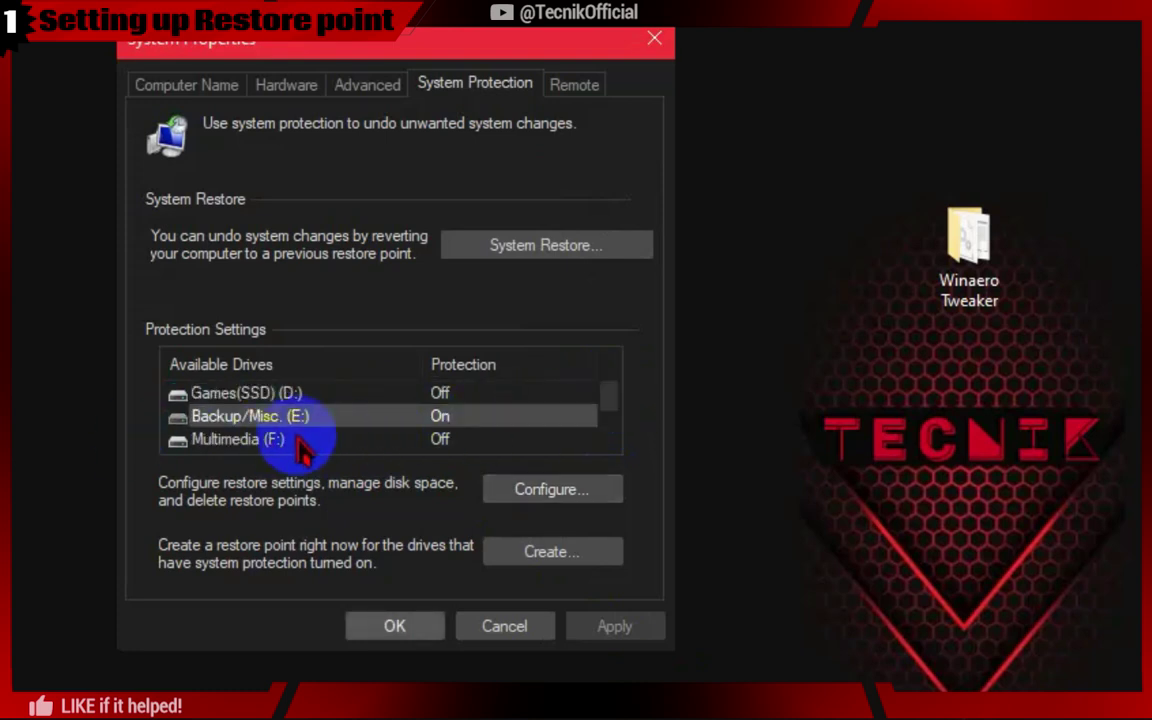
{"action": "left_click", "coordinate": [556, 489]}
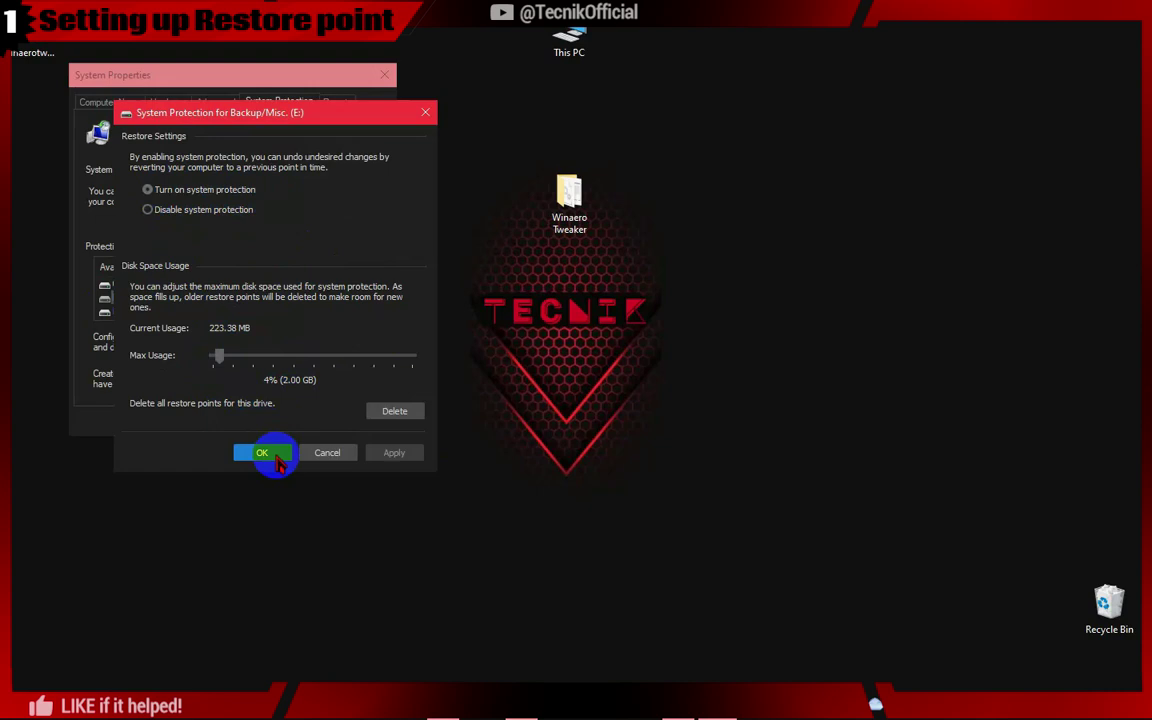
{"action": "left_click", "coordinate": [445, 678]}
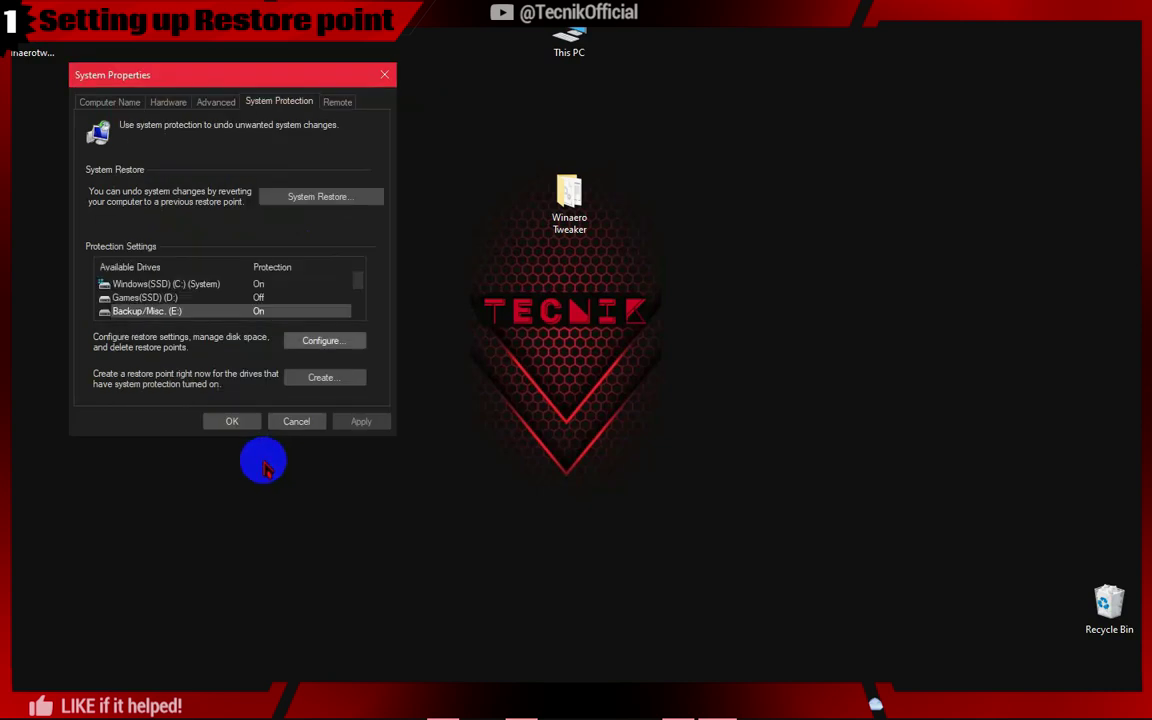
- Create a restore point with the description "restore" for the protected drives
{"action": "mouse_move", "coordinate": [358, 284]}
{"action": "left_mouse_down"}
{"action": "mouse_move", "coordinate": [355, 303]}
{"action": "mouse_move", "coordinate": [357, 278]}
{"action": "left_mouse_up"}
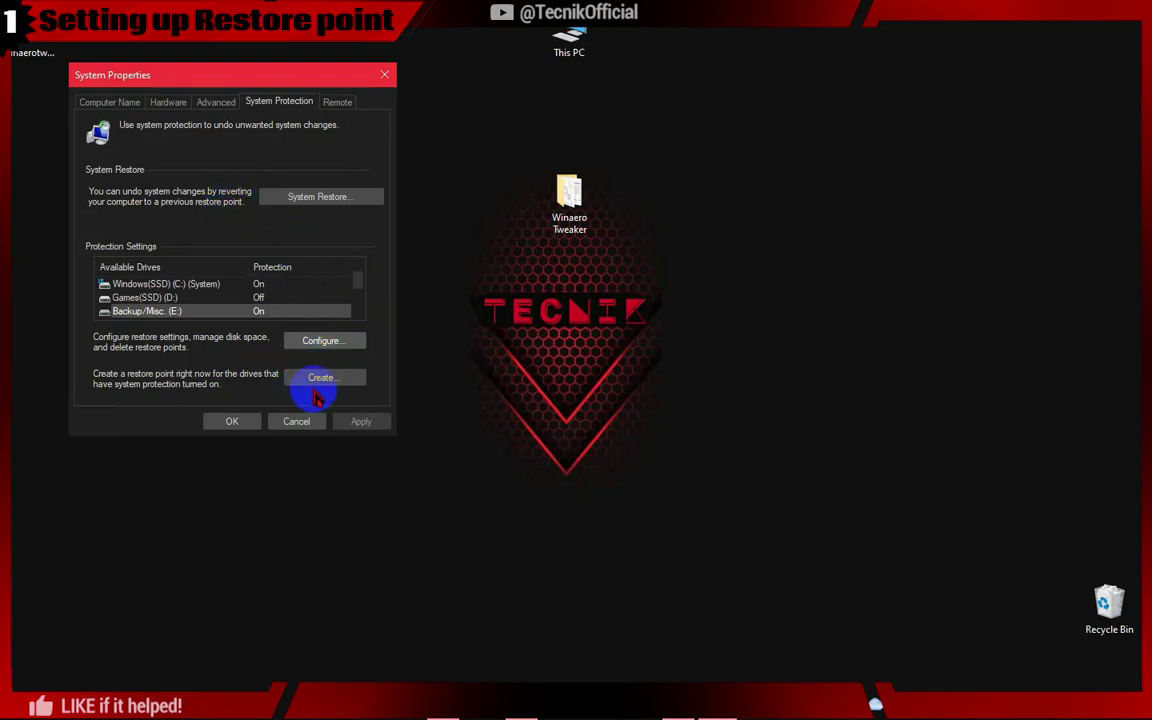
{"action": "left_click", "coordinate": [333, 387]}
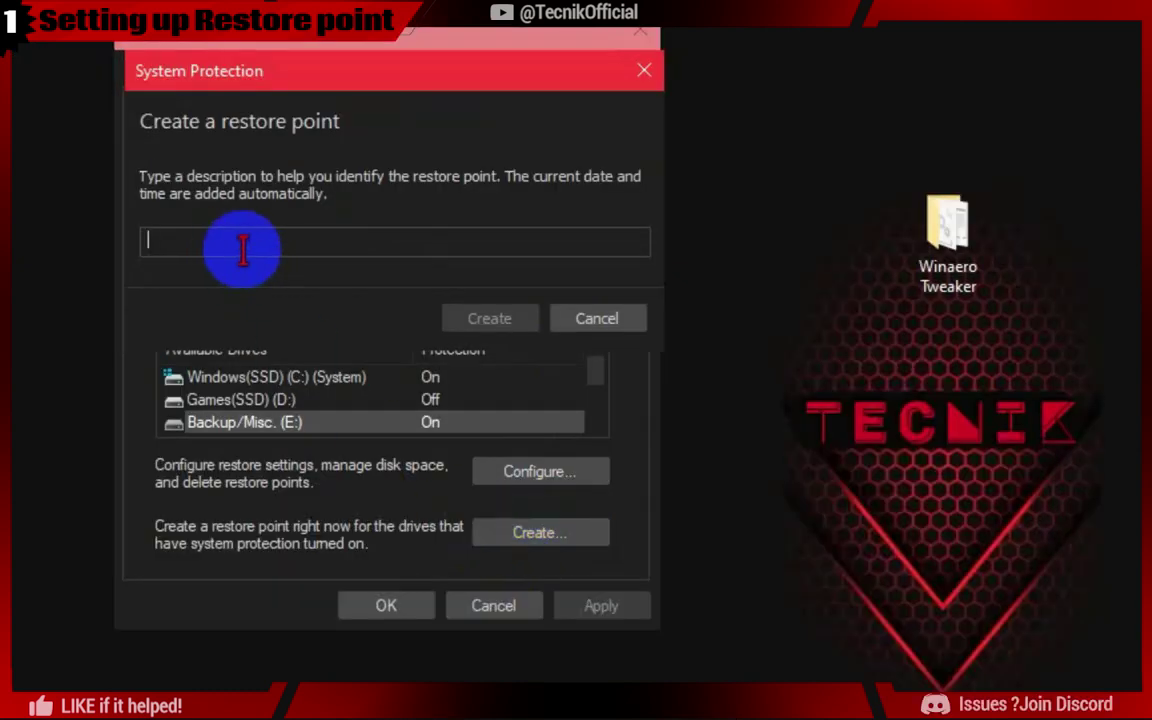
{"action": "type", "text": "restore"}
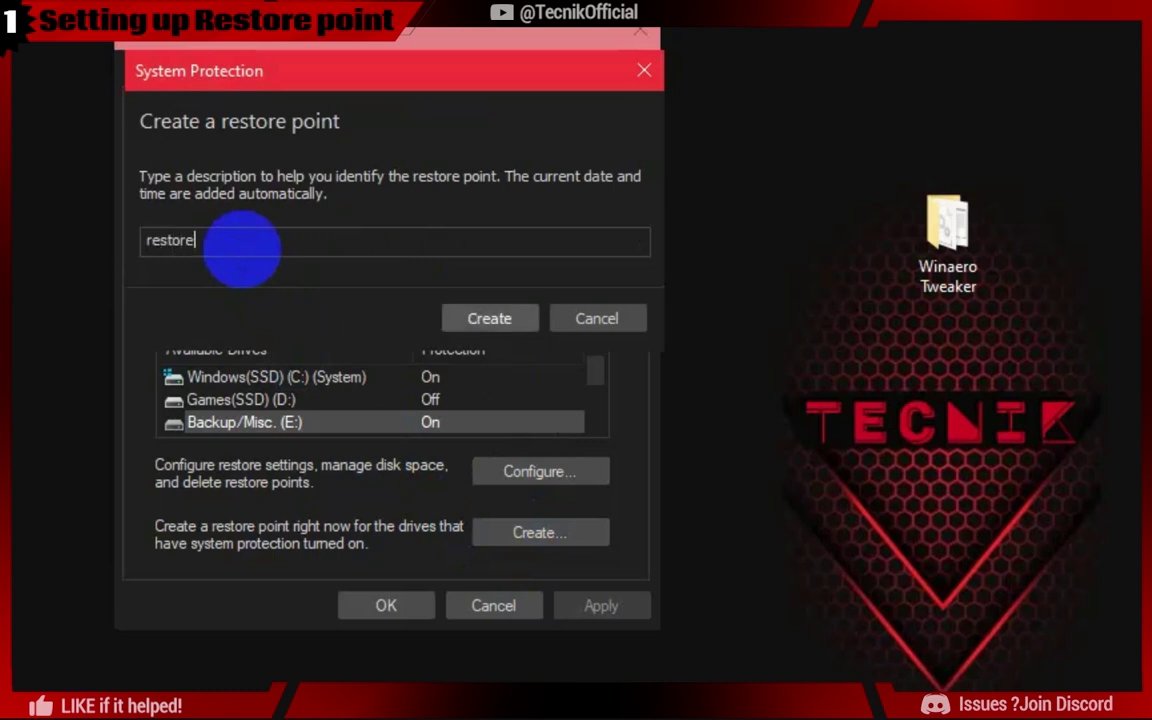
{"action": "left_click", "coordinate": [515, 320]}
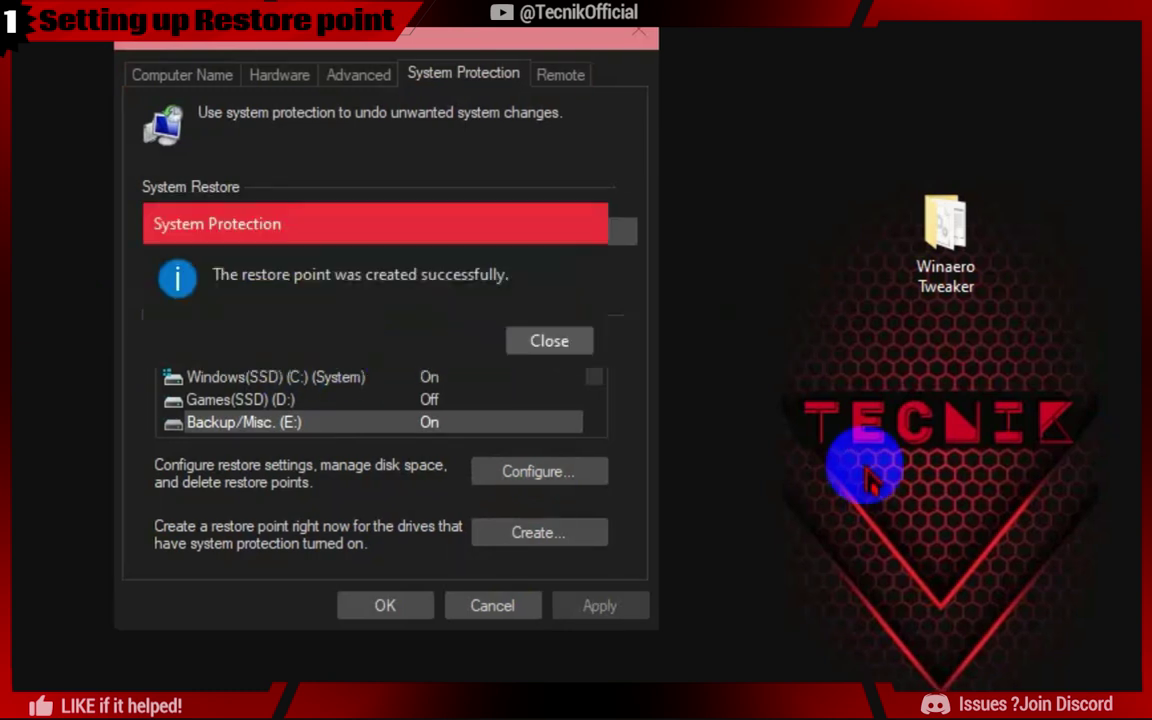
{"action": "left_click", "coordinate": [540, 342]}
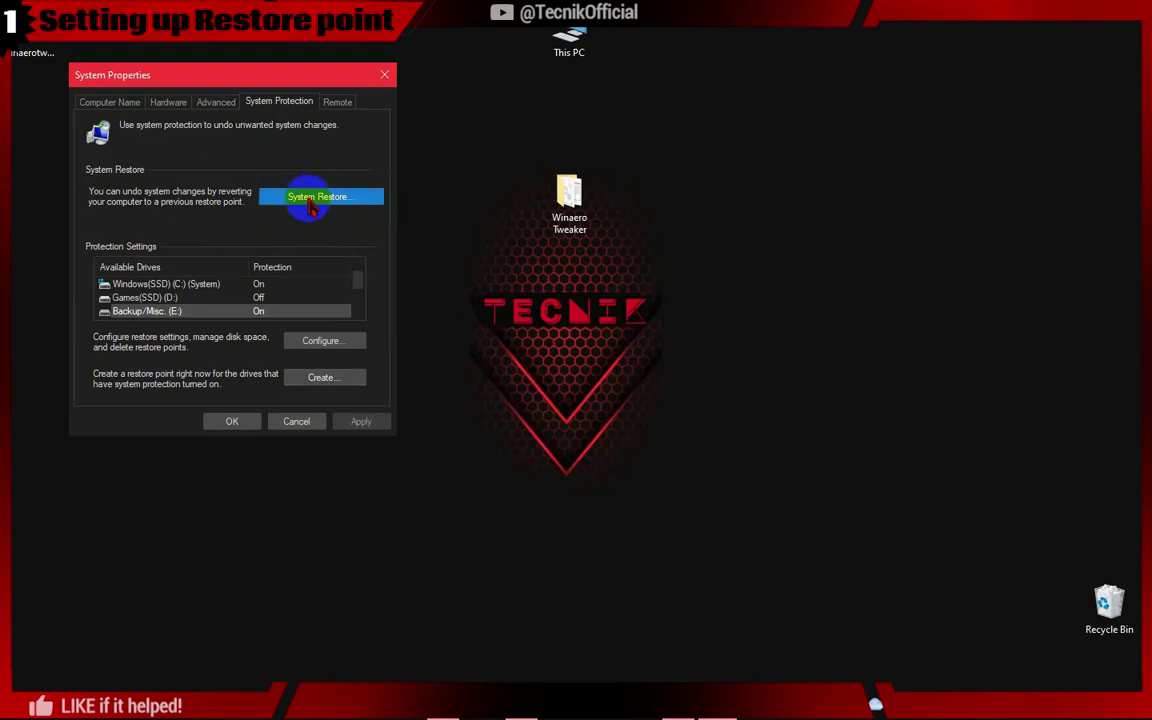
- Start System Restore, select the manual restore point "restore" and continue to the following page
{"action": "left_click", "coordinate": [312, 204]}
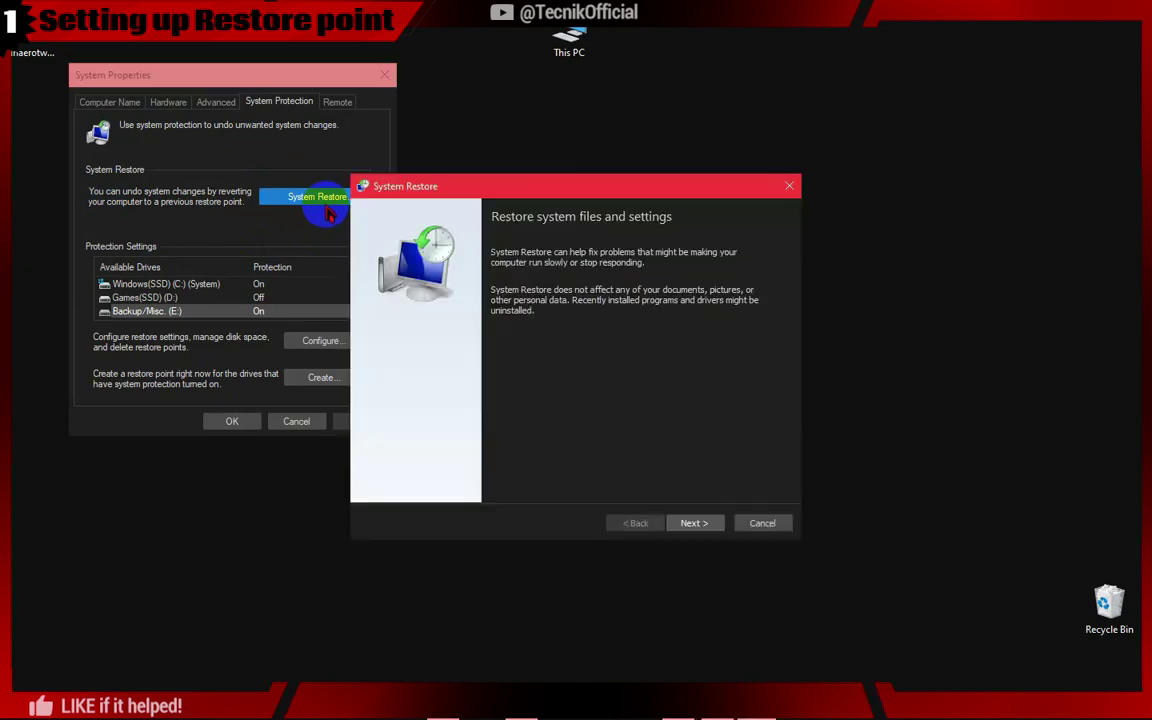
{"action": "left_click", "coordinate": [694, 523]}
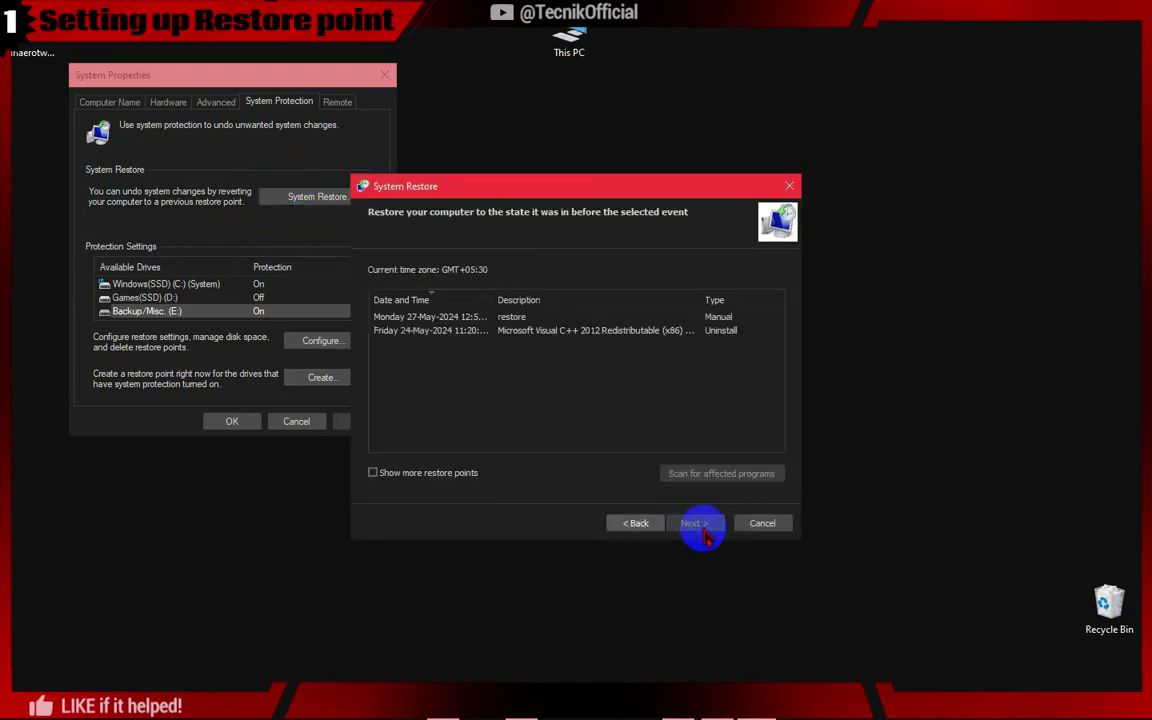
{"action": "left_click", "coordinate": [428, 316]}
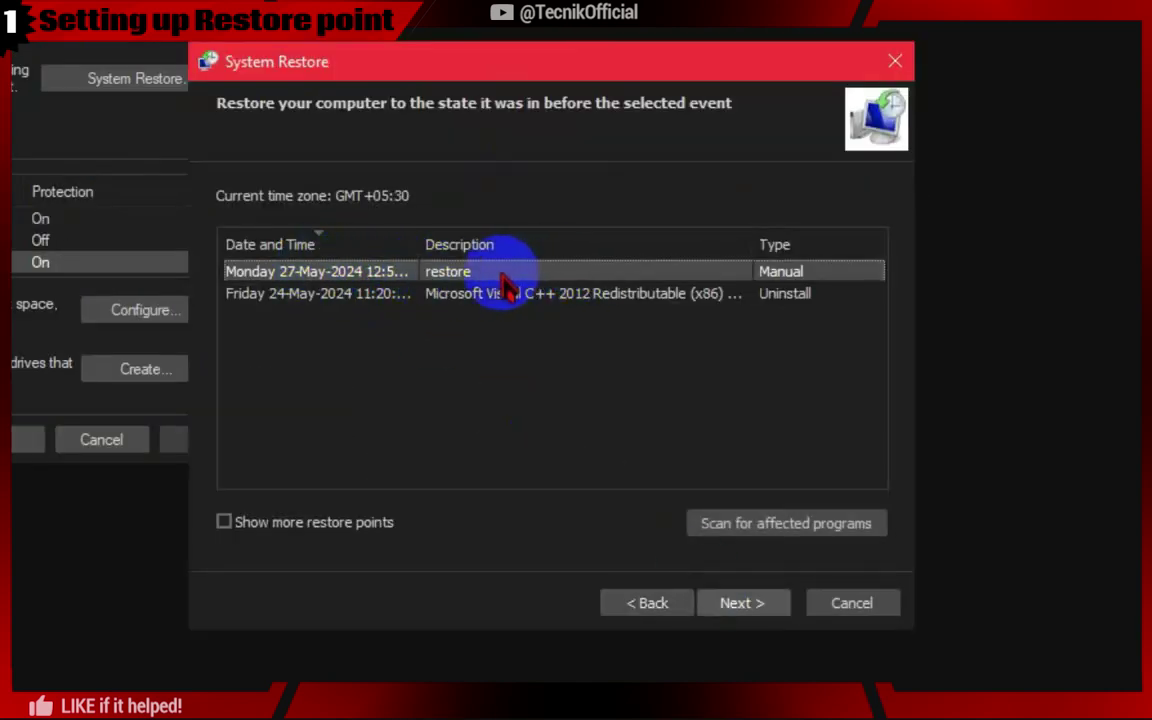
{"action": "left_click", "coordinate": [730, 605]}
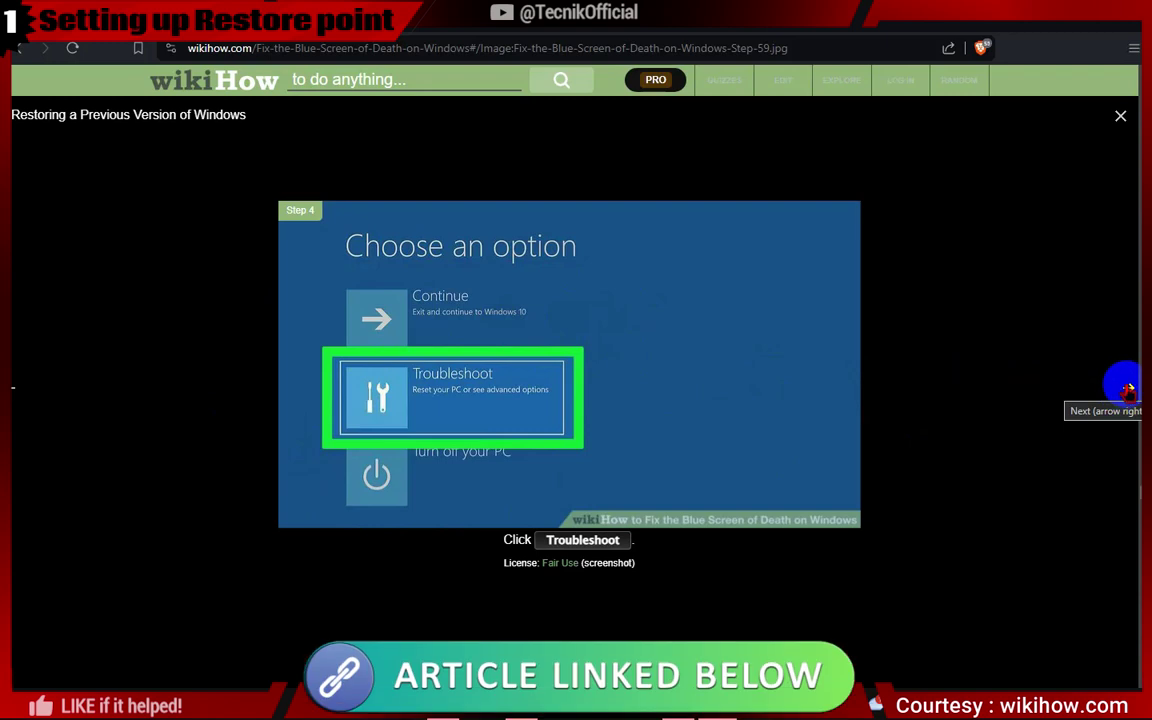
- Examine the wikiHow images on restoring a previous Windows version, from the Troubleshoot option through finishing System Restore
{"action": "left_click", "coordinate": [1127, 388]}
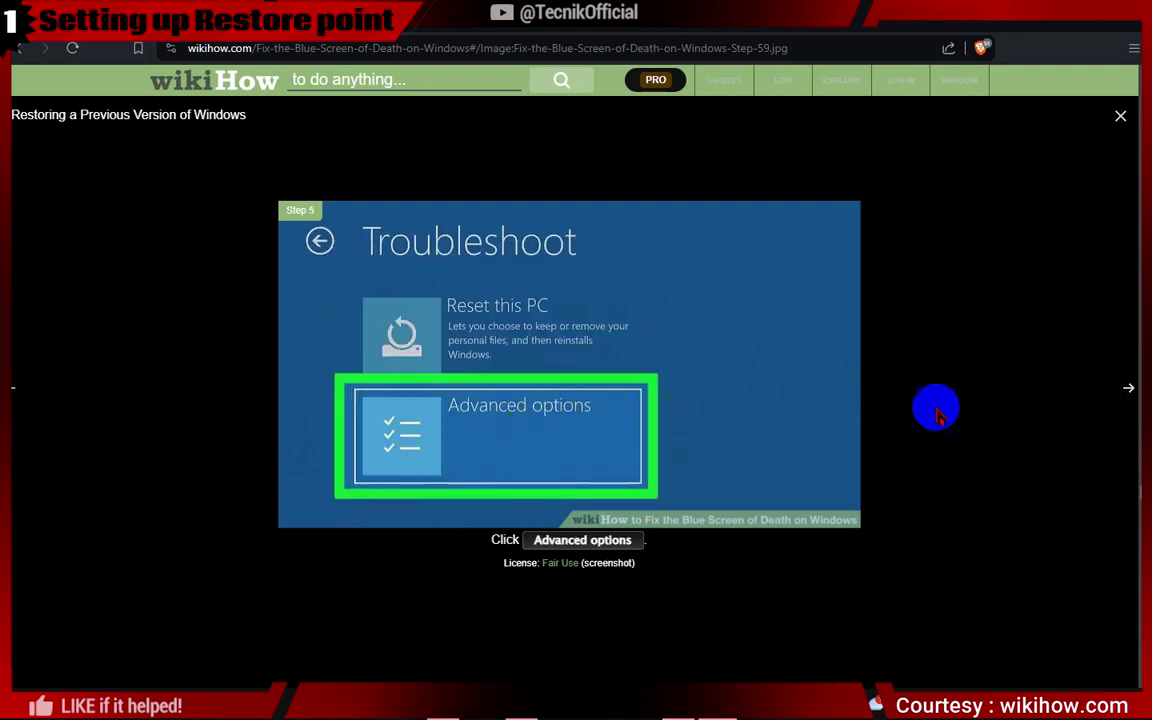
{"action": "left_click", "coordinate": [1127, 388]}
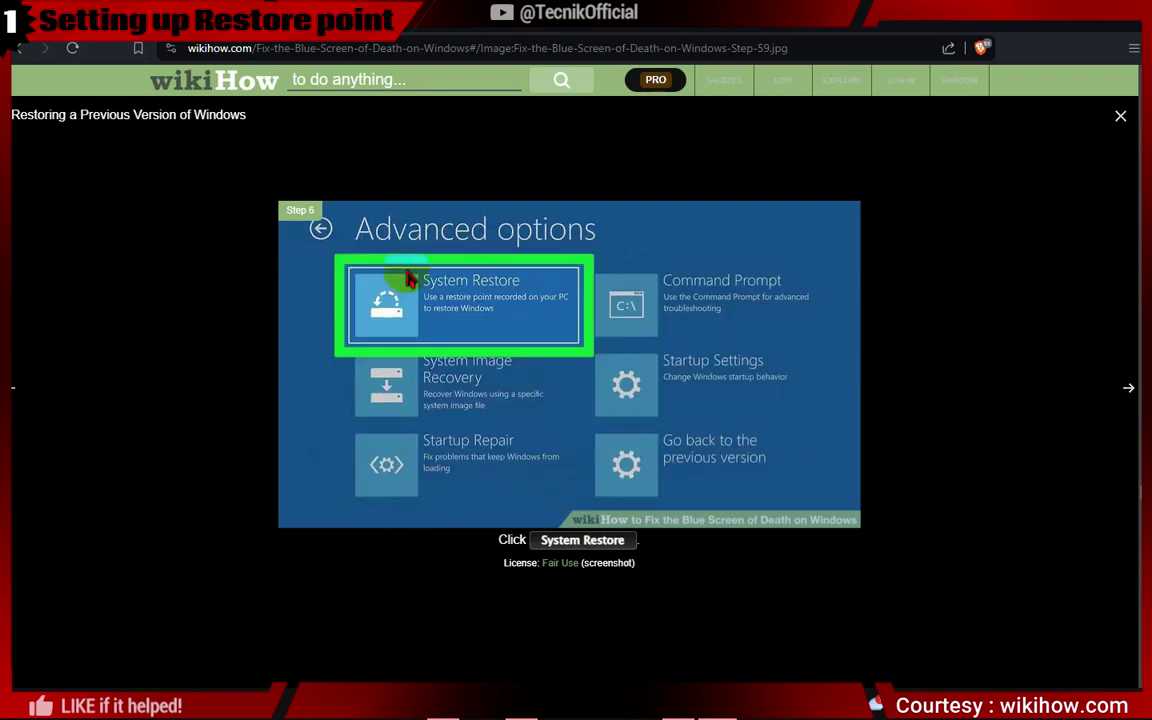
{"action": "left_click", "coordinate": [1130, 392]}
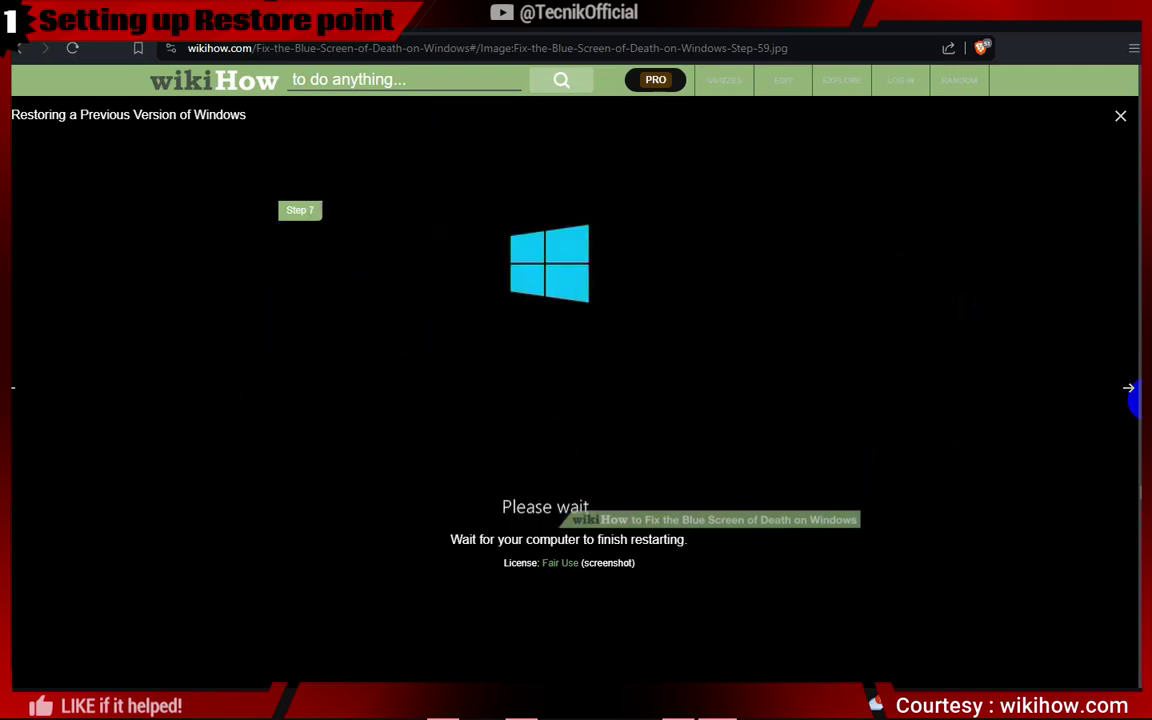
{"action": "left_click", "coordinate": [1125, 390]}
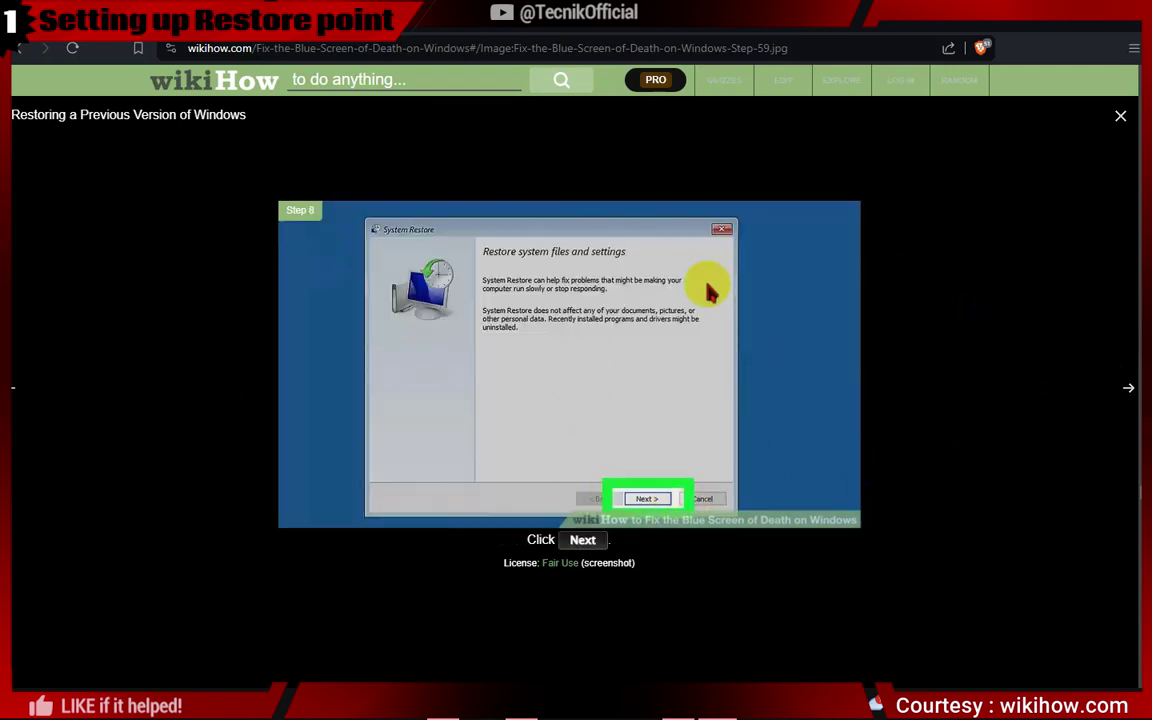
{"action": "left_click", "coordinate": [1130, 386]}
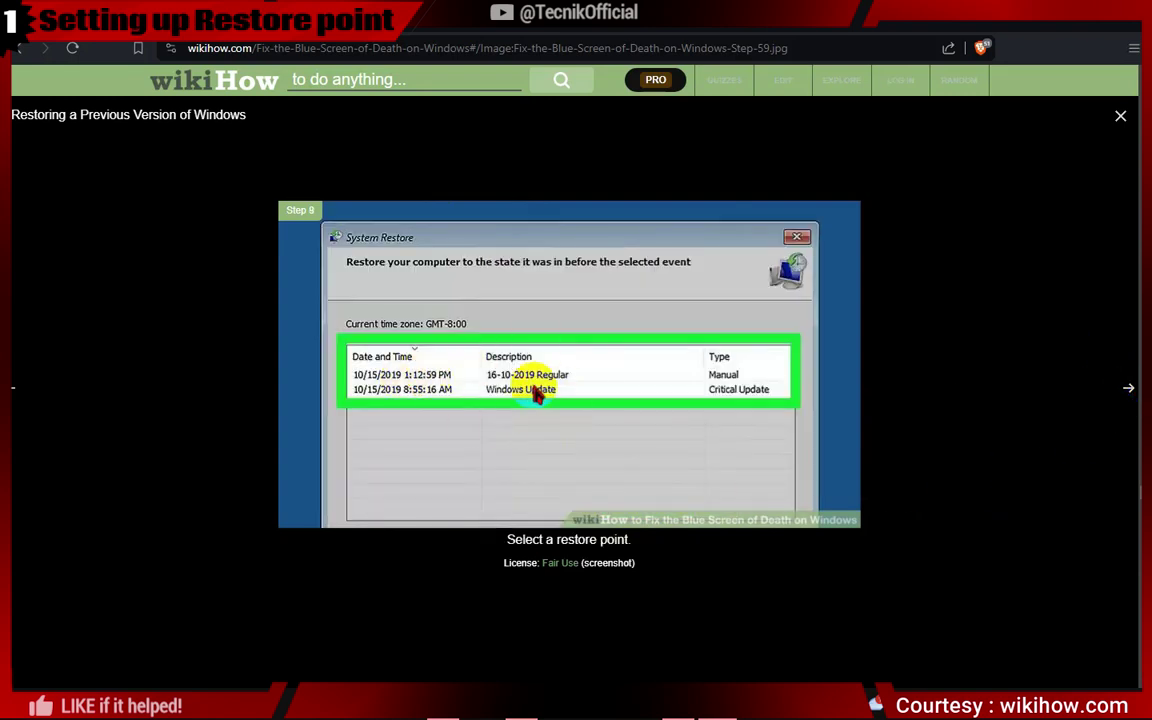
{"action": "left_click", "coordinate": [1106, 404]}
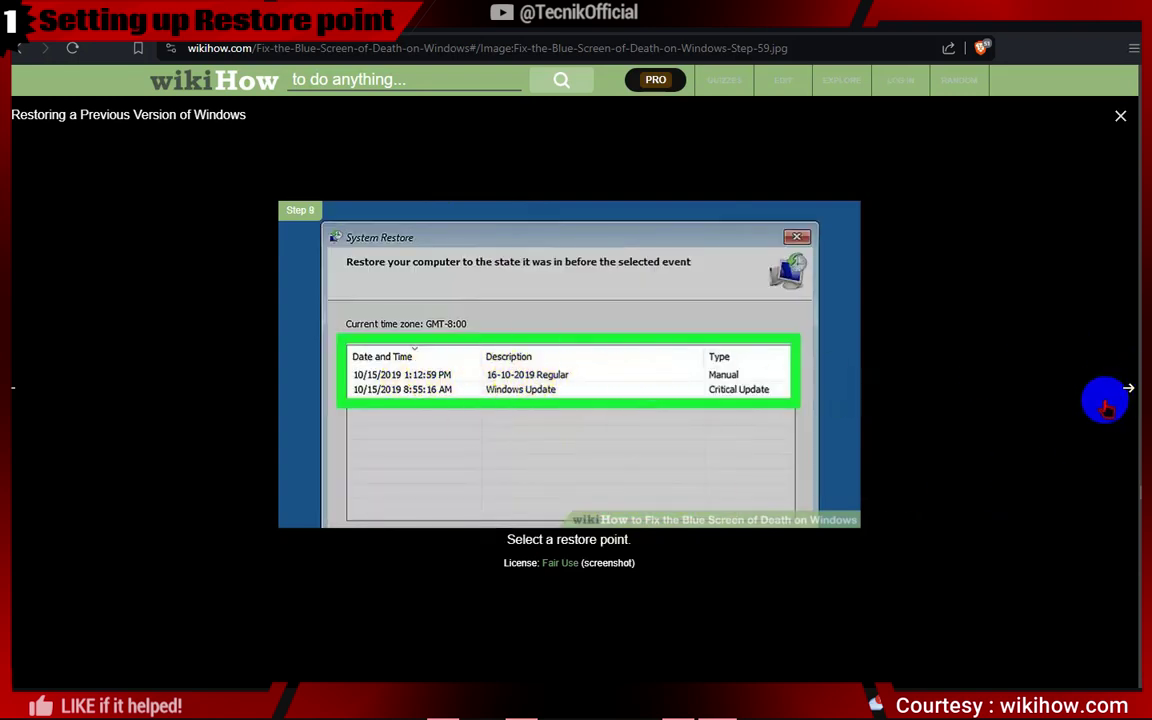
{"action": "left_click", "coordinate": [1128, 390]}
{"action": "left_click", "coordinate": [1126, 390]}
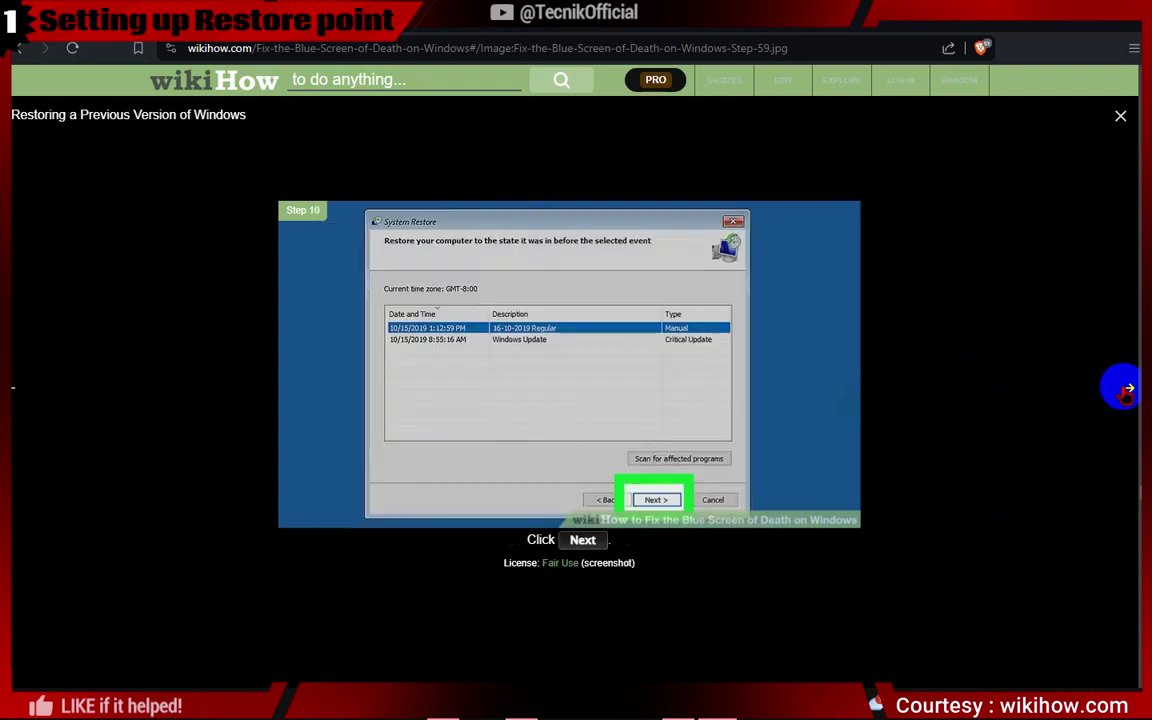
{"action": "left_click", "coordinate": [1126, 392]}
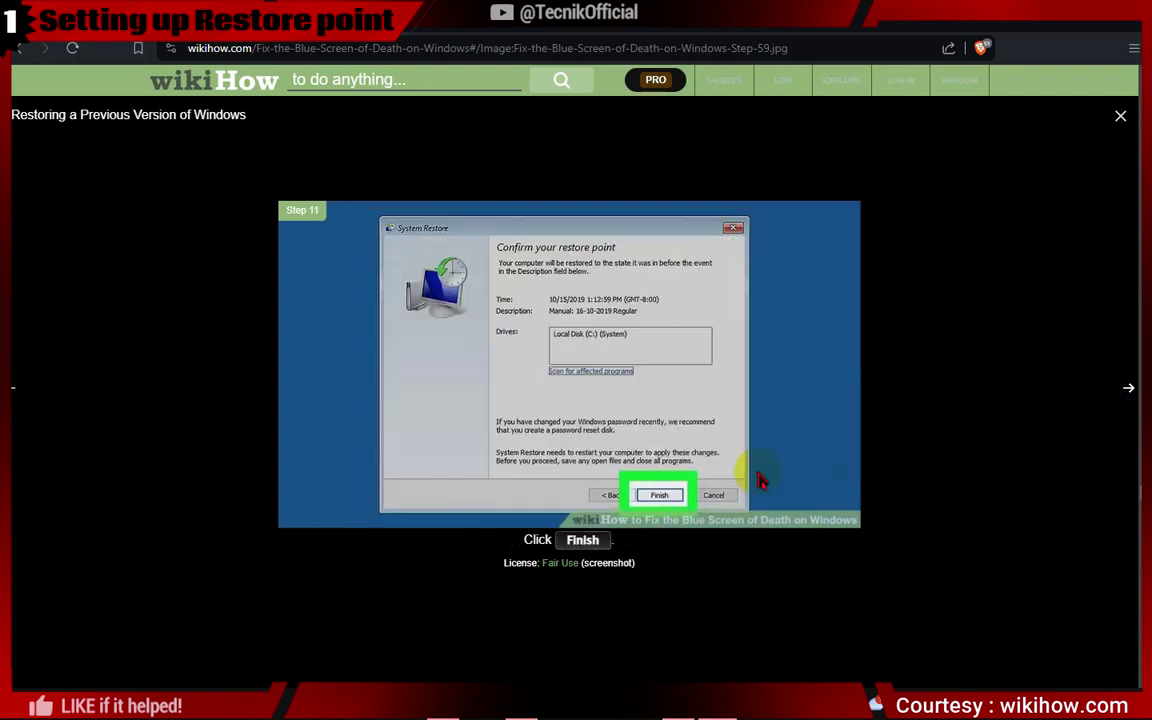
{"action": "left_click", "coordinate": [1110, 402]}
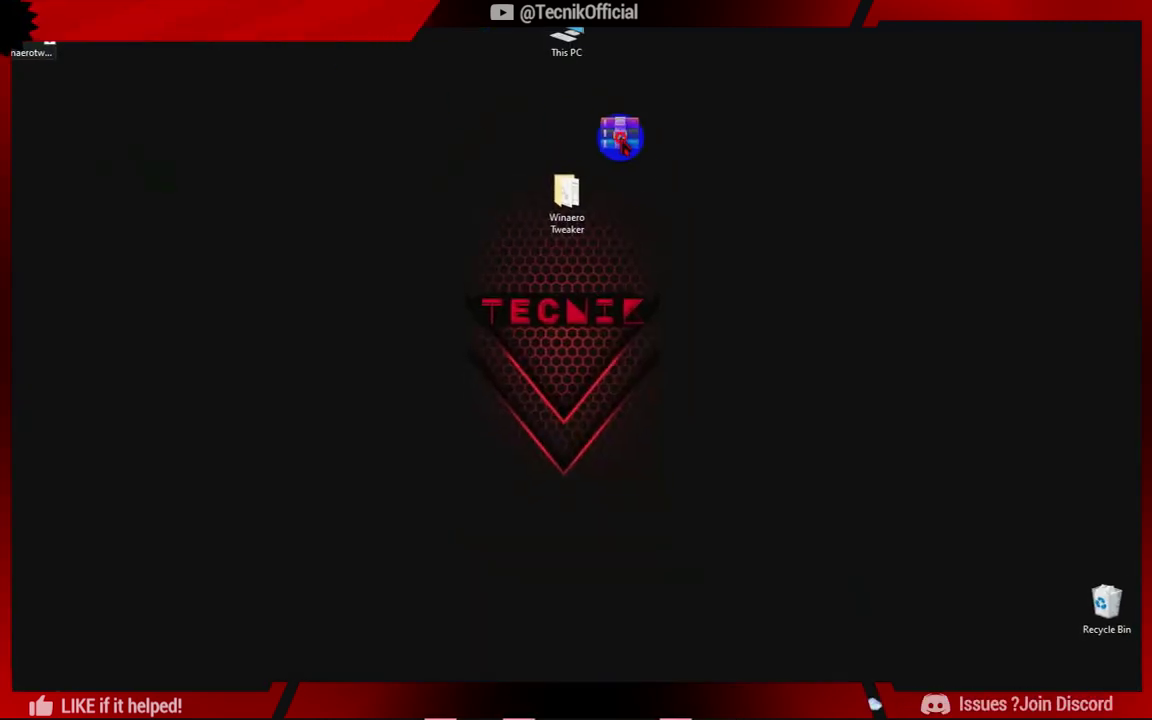
- Place winaerotweaker.zip on the desktop and extract it into its own winaerotweaker folder
{"action": "mouse_move", "coordinate": [617, 134]}
{"action": "left_mouse_down"}
{"action": "mouse_move", "coordinate": [630, 175]}
{"action": "mouse_move", "coordinate": [617, 152]}
{"action": "left_mouse_up"}
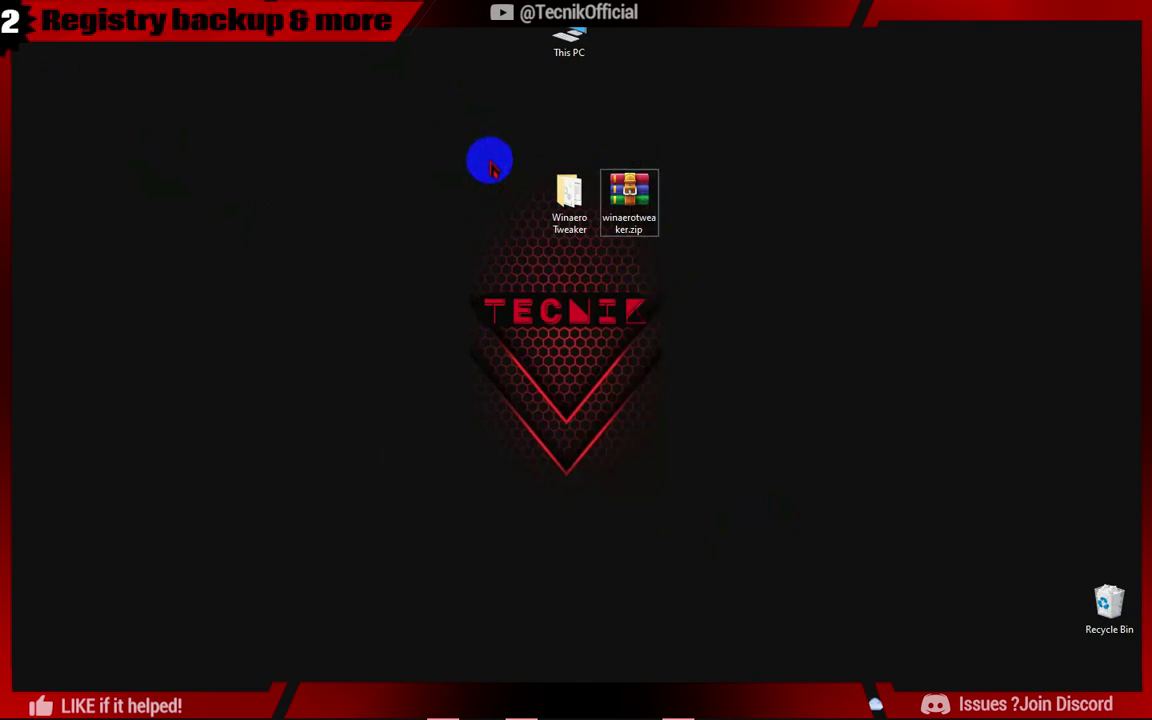
{"action": "left_click", "coordinate": [678, 712]}
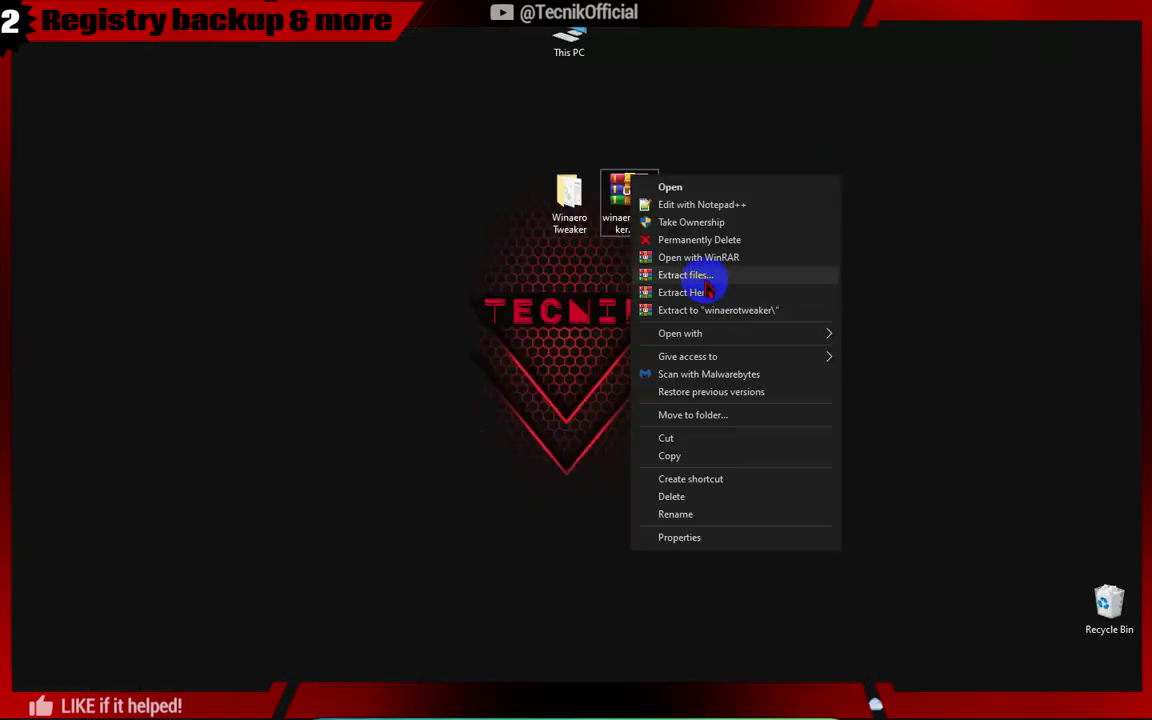
{"action": "left_click", "coordinate": [715, 310]}
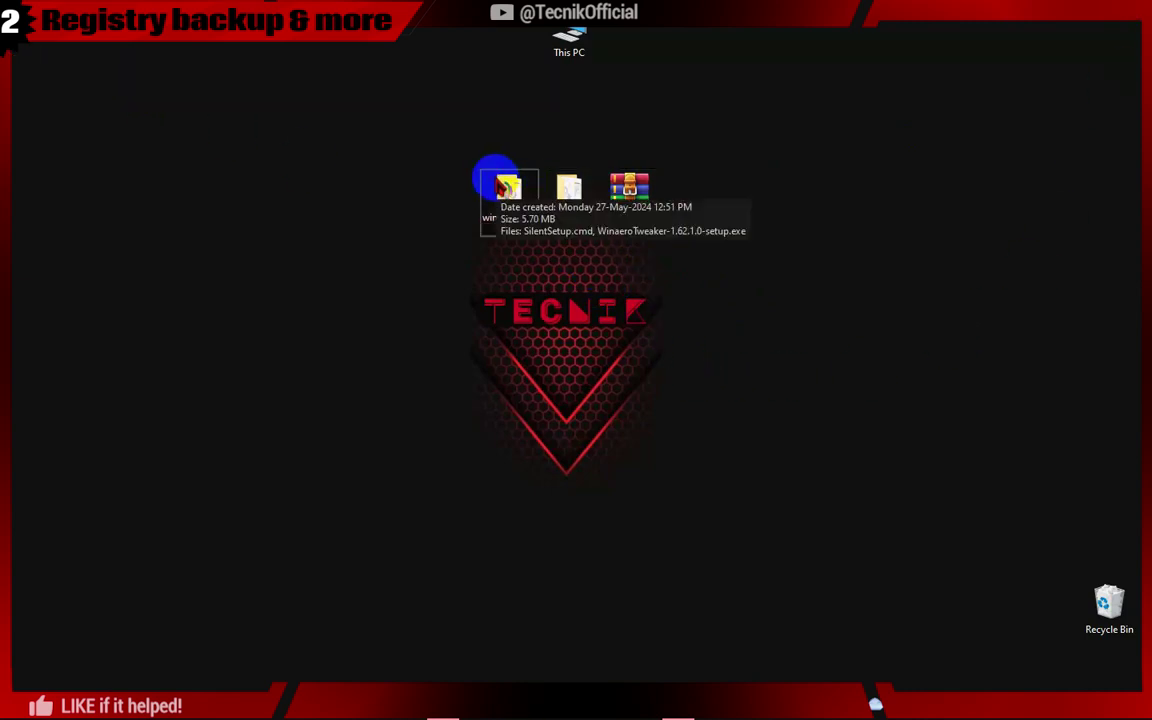
- Open the extracted winaerotweaker folder and launch WinaeroTweaker-1.62.1.0-setup.exe, allowing it to make changes to the device
{"action": "key", "text": "Return"}
{"action": "left_click", "coordinate": [247, 215]}
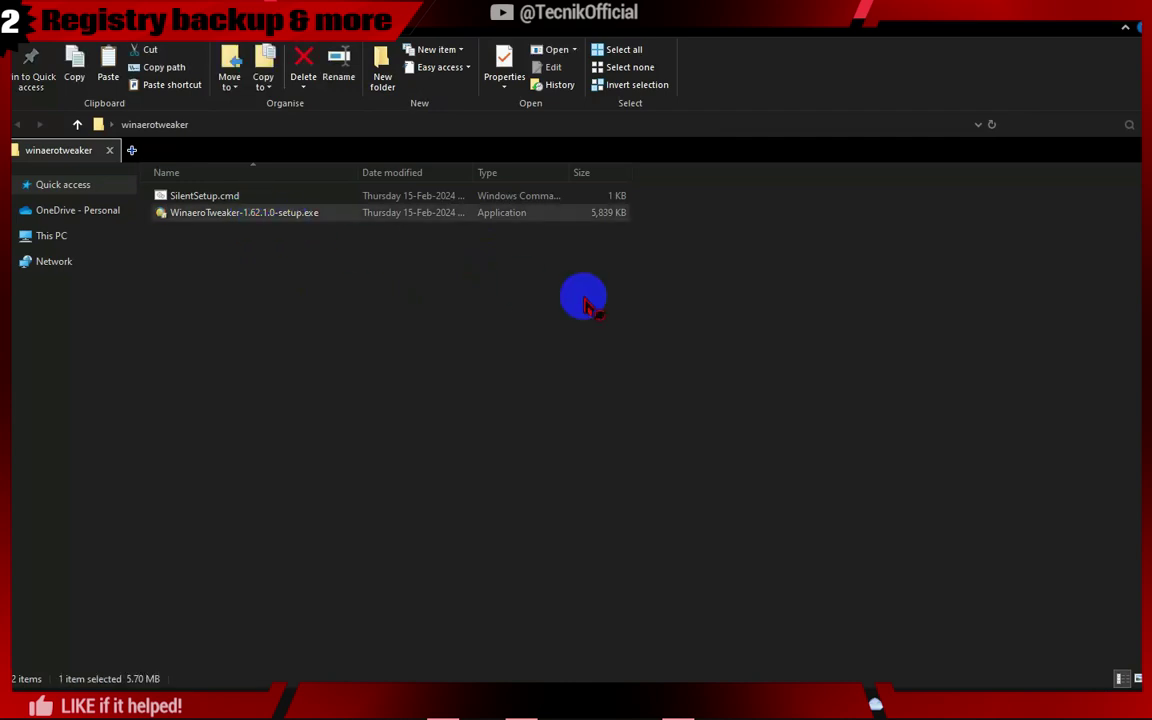
{"action": "key", "text": "Return"}
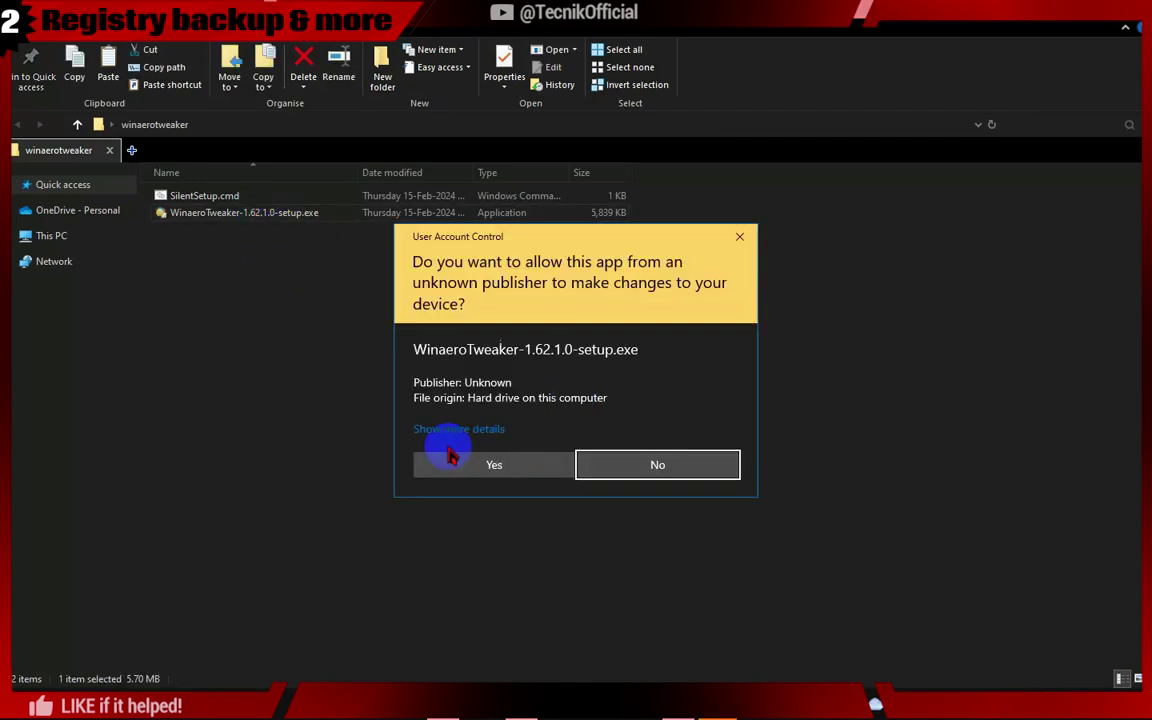
{"action": "left_click", "coordinate": [500, 463]}
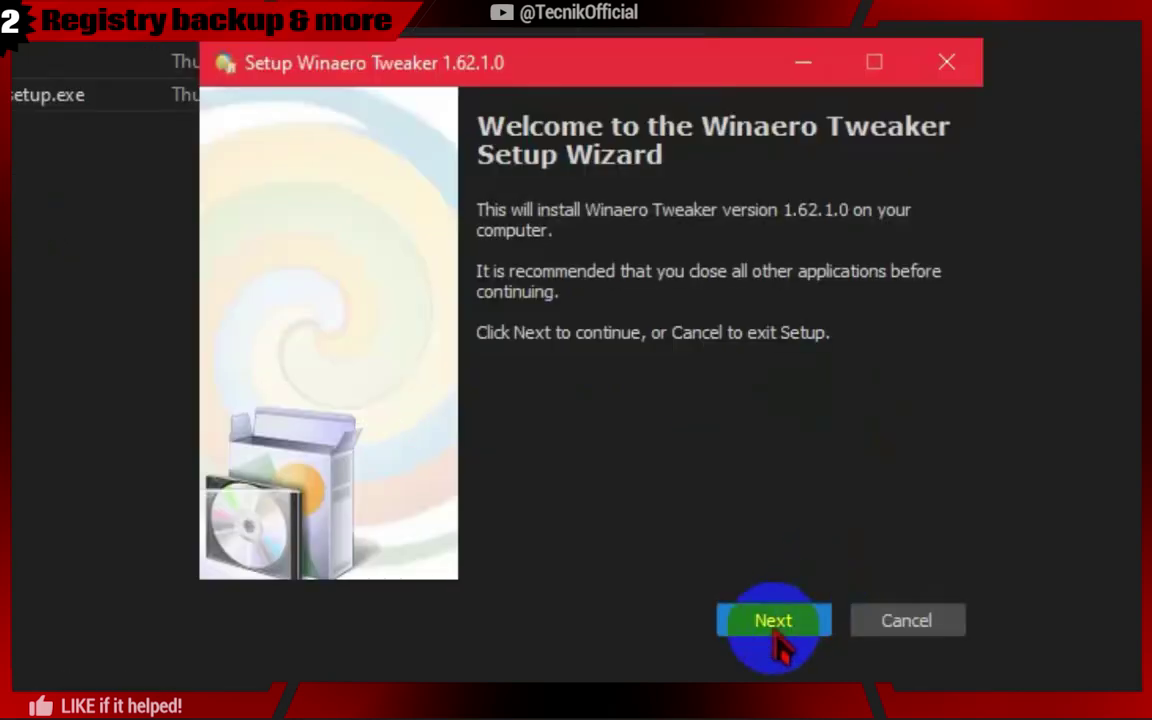
- Install Winaero Tweaker in Normal mode, accepting the license agreement and default folders, with a desktop icon for all users, and finish the setup
{"action": "left_click", "coordinate": [778, 640]}
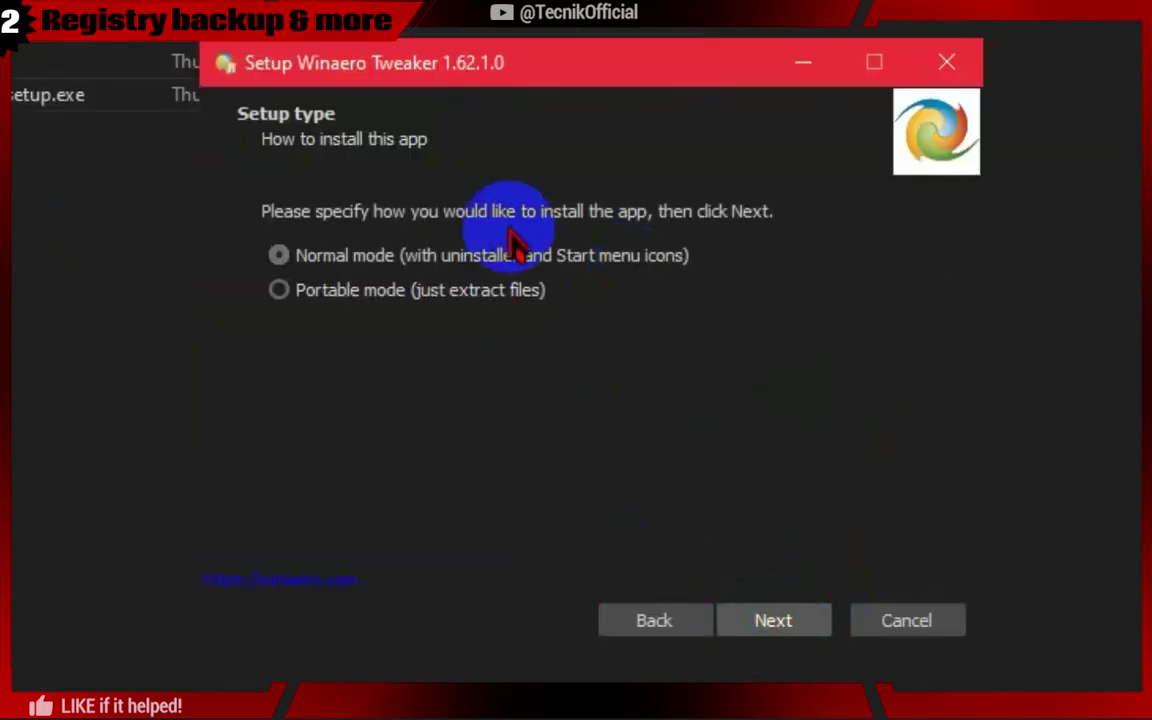
{"action": "left_click", "coordinate": [760, 640]}
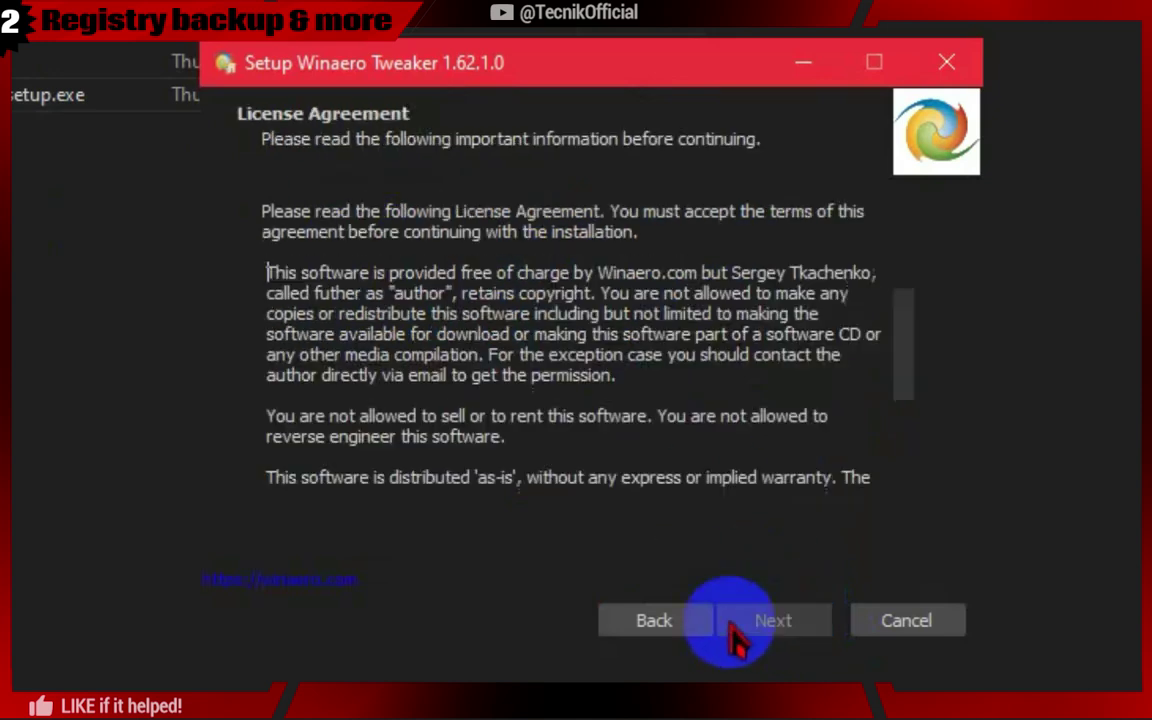
{"action": "left_click", "coordinate": [360, 524]}
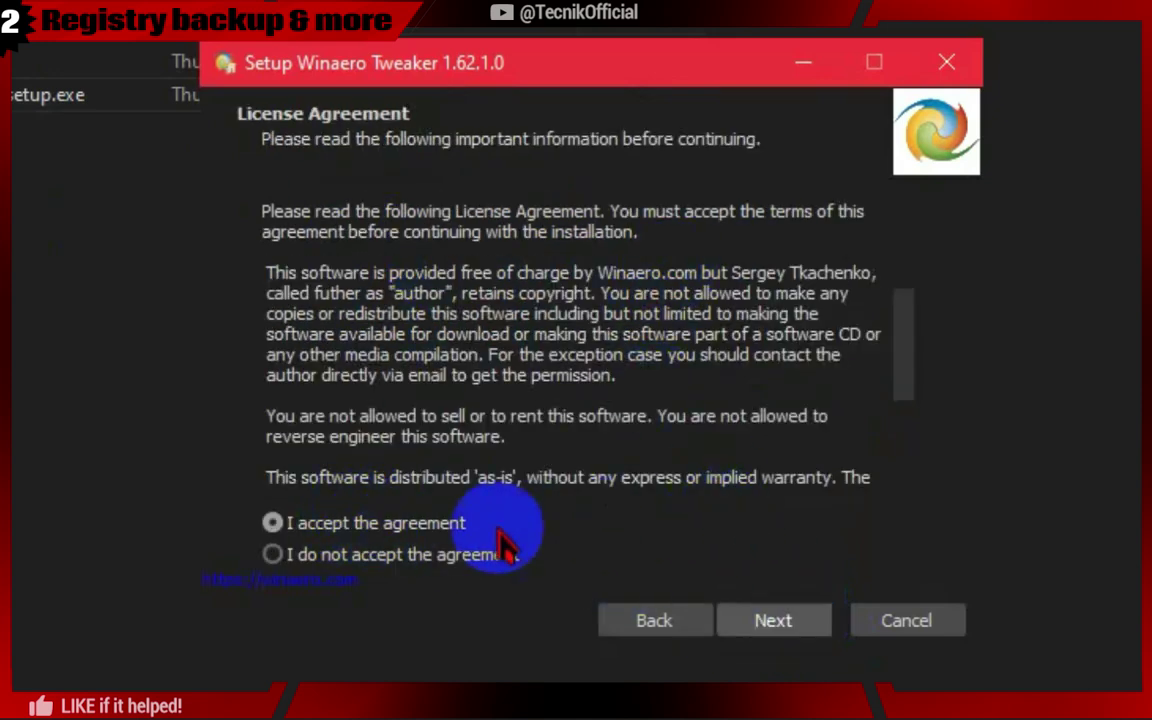
{"action": "left_click", "coordinate": [773, 620]}
{"action": "left_click", "coordinate": [765, 620]}
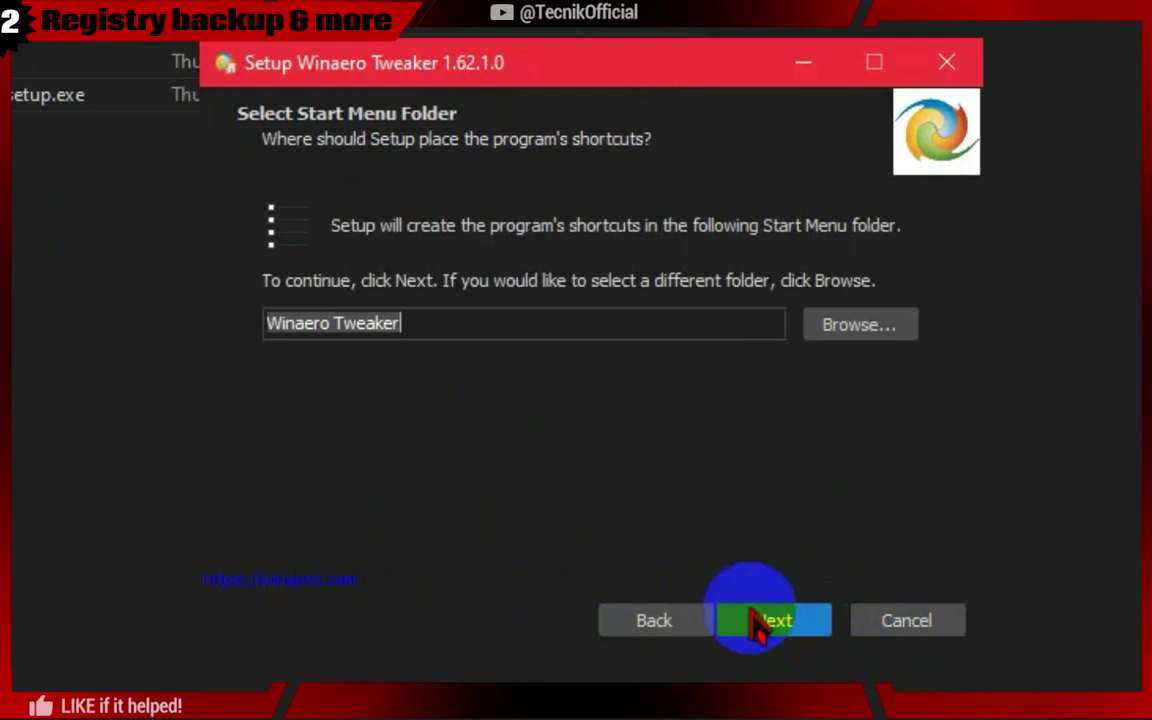
{"action": "left_click", "coordinate": [773, 615]}
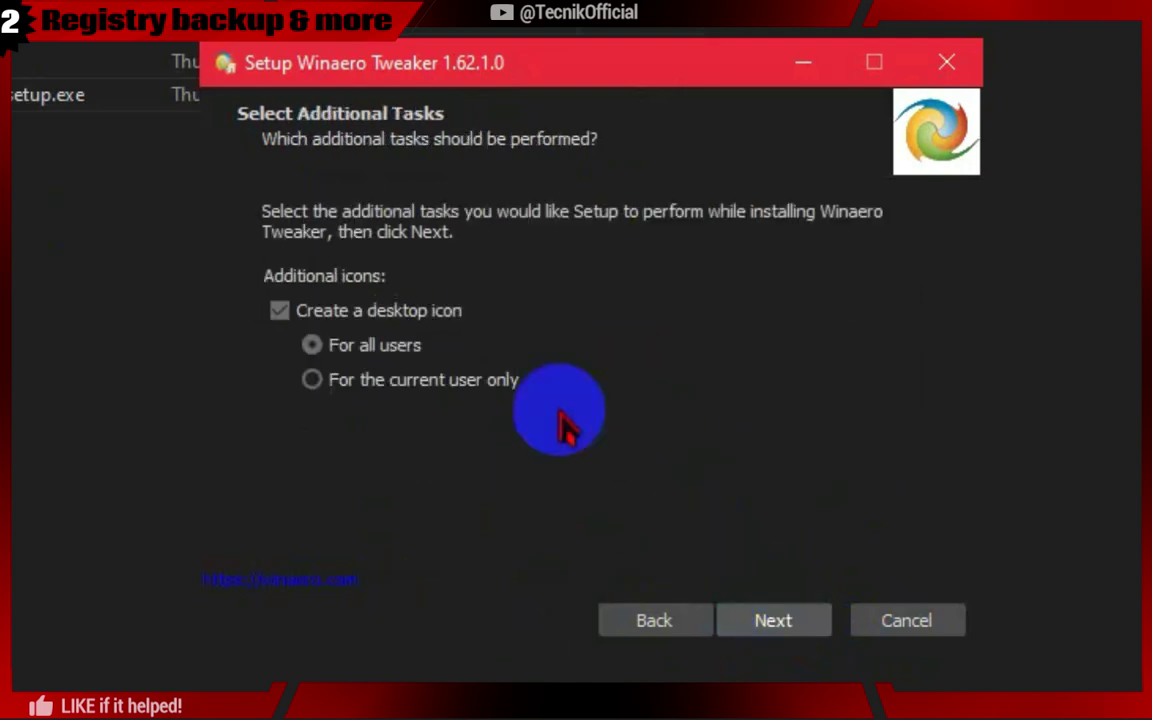
{"action": "left_click", "coordinate": [790, 628]}
{"action": "left_click", "coordinate": [778, 620]}
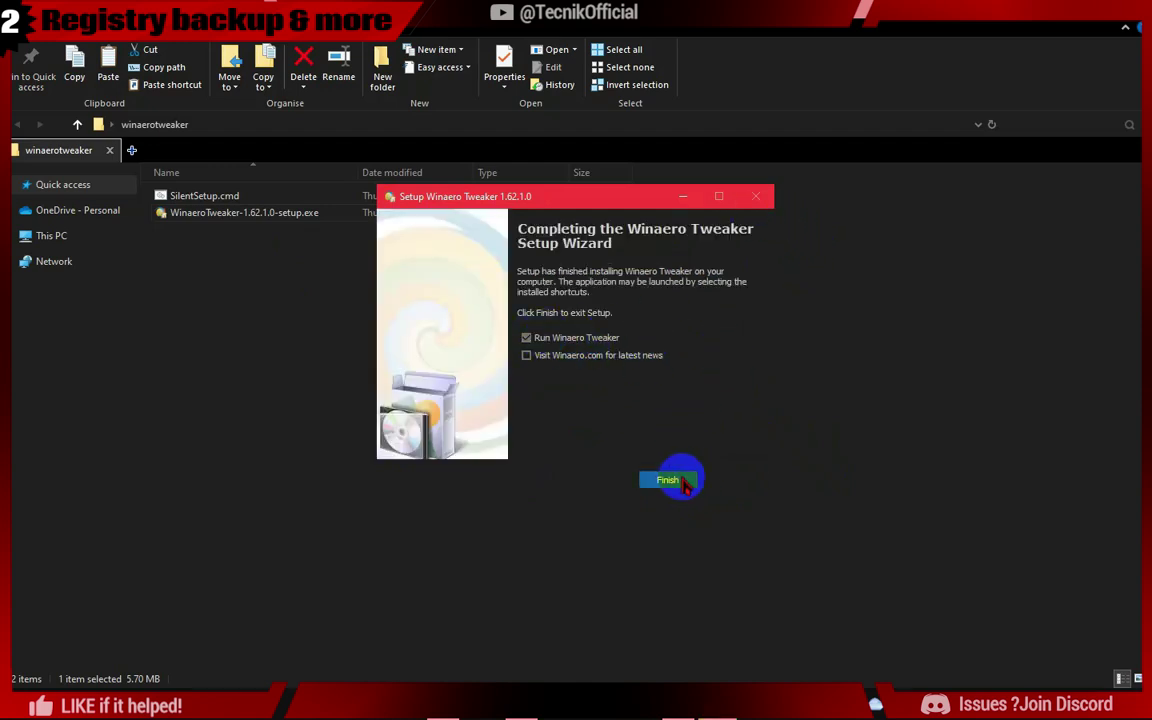
{"action": "left_click", "coordinate": [668, 481]}
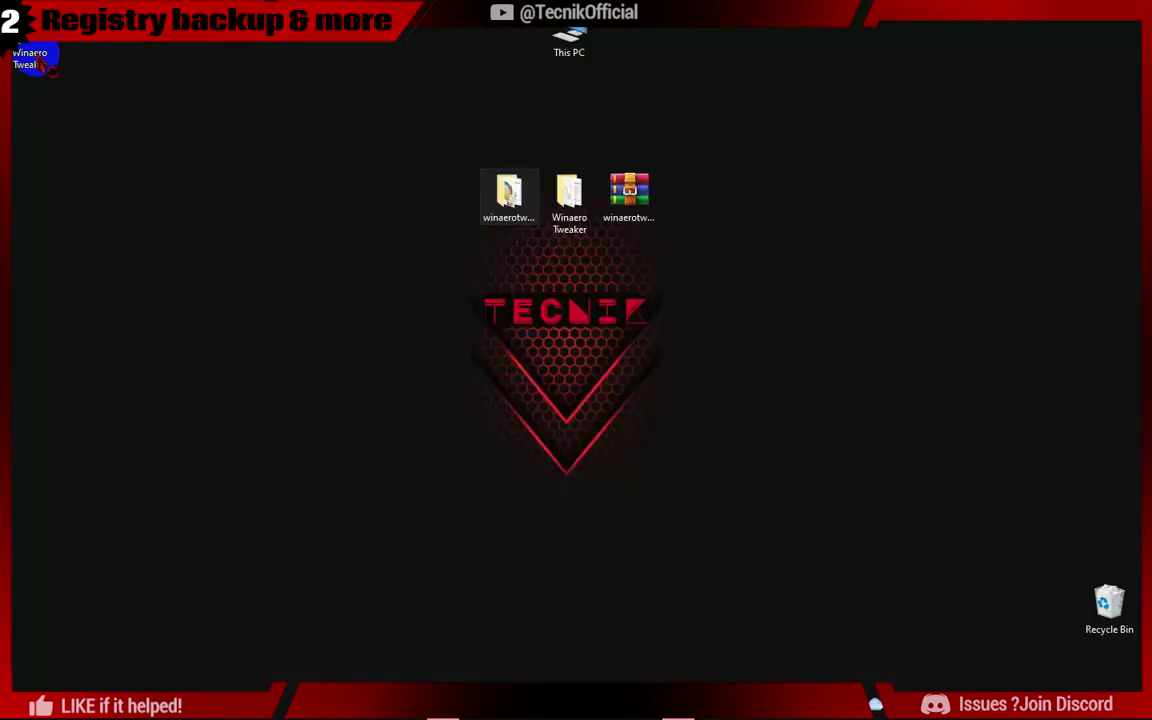
- Place the Winaero Tweaker shortcut beside the winaerotweaker folder on the desktop and launch it, allowing changes to the device
{"action": "left_click_drag", "start_coordinate": [31, 48], "coordinate": [447, 196]}
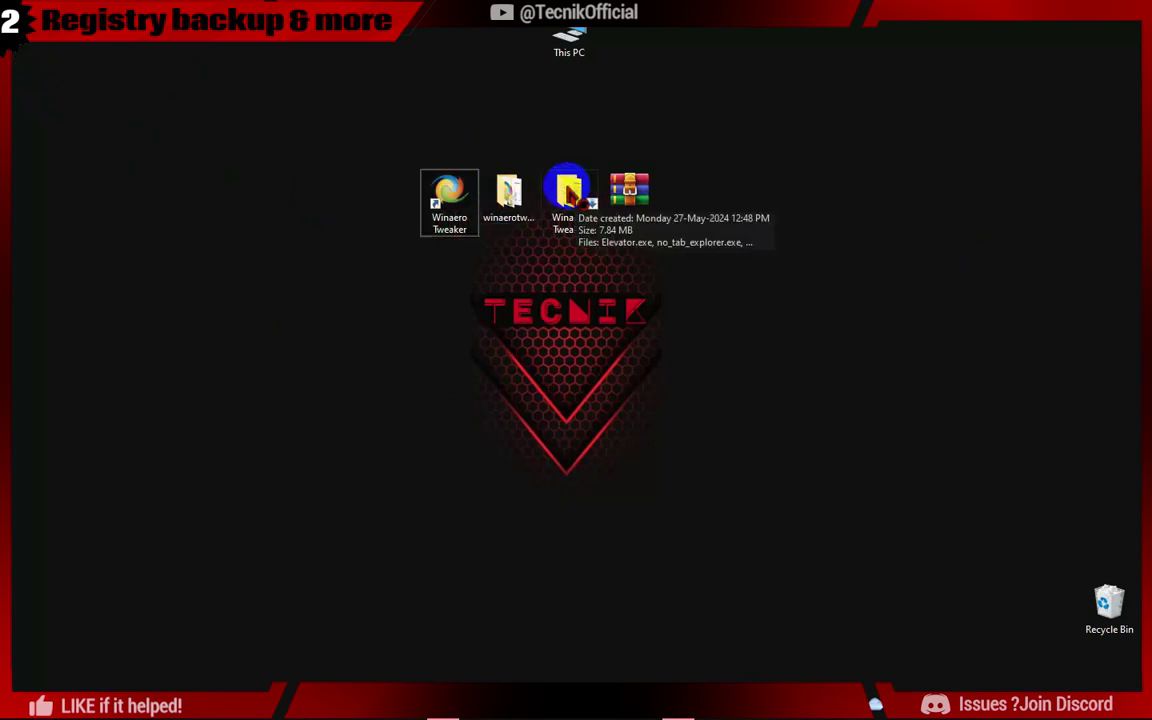
{"action": "double_click", "coordinate": [450, 228]}
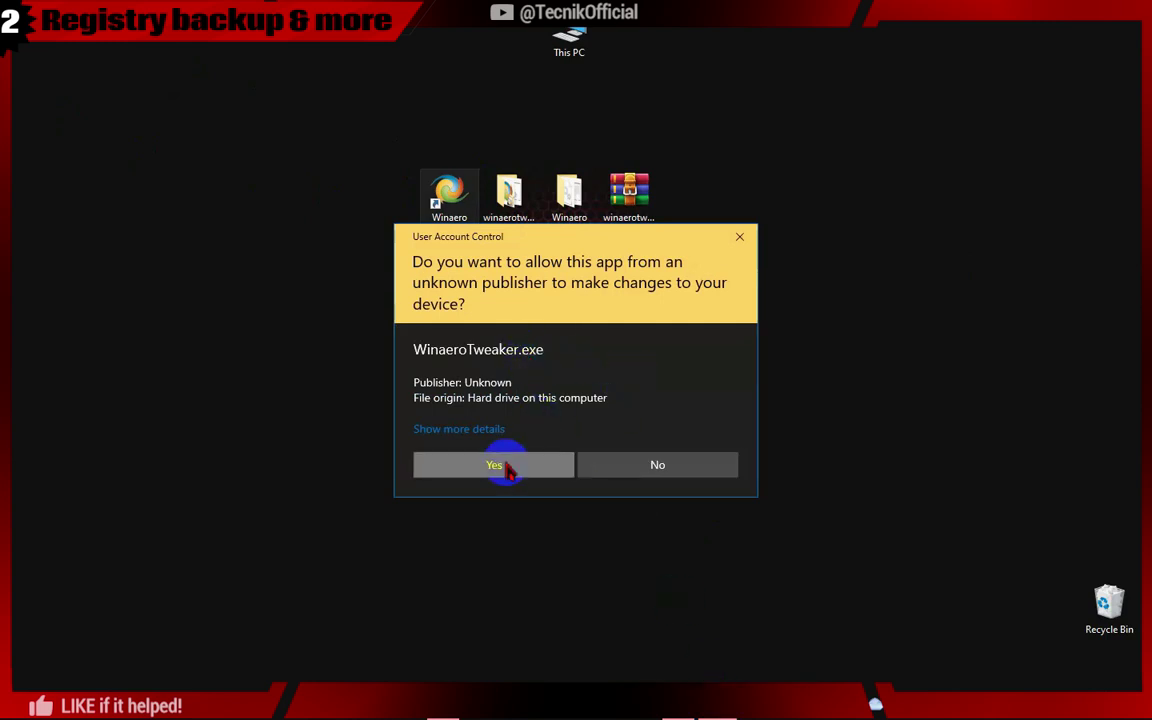
{"action": "left_click", "coordinate": [505, 465]}
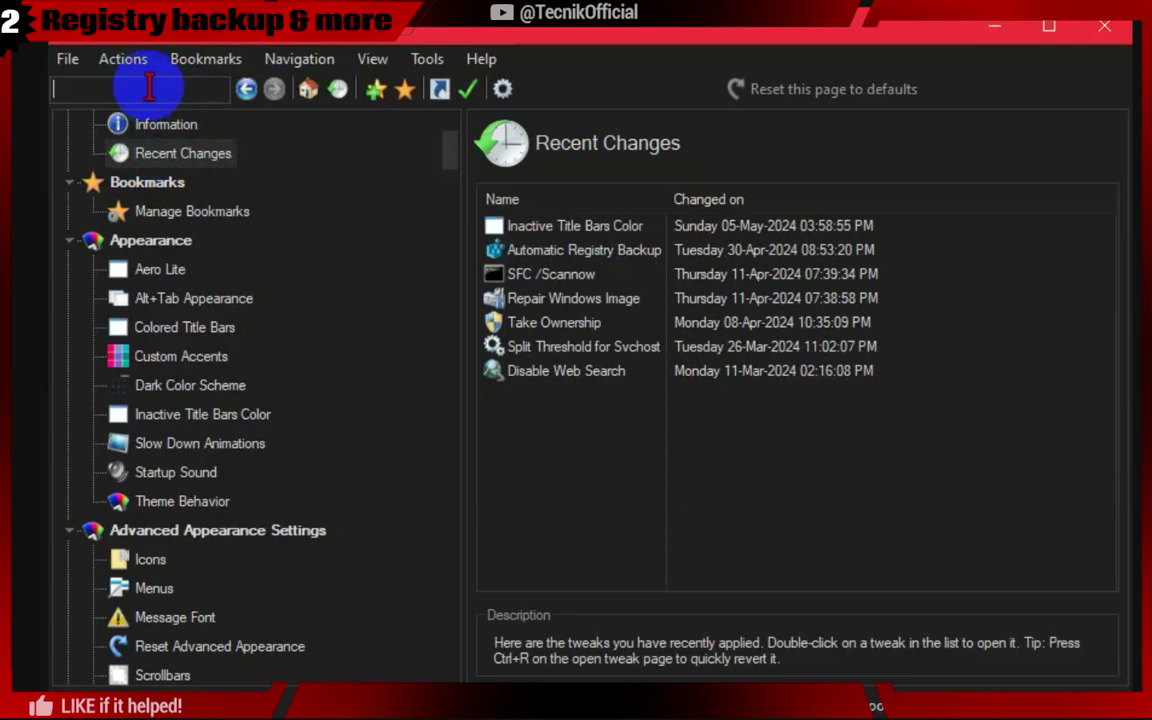
- Search the tweaks for "automatic", open Automatic Registry Backup and set its Enable Automatic Registry Backup option
{"action": "type", "text": "automatic"}
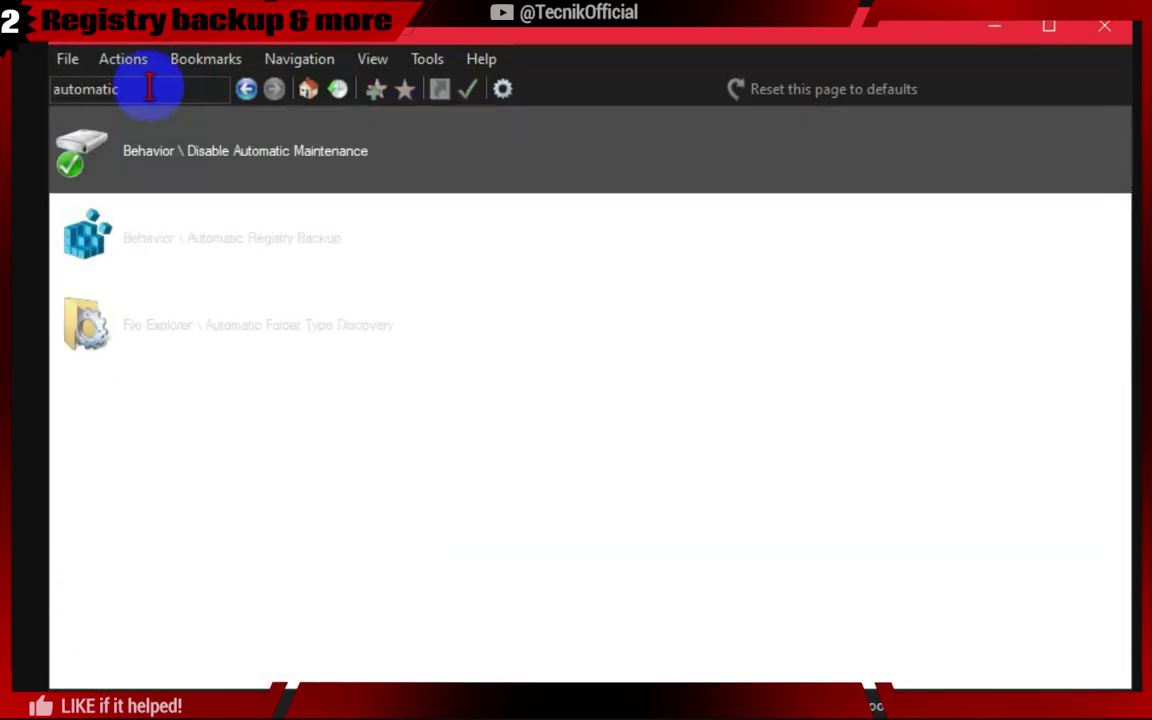
{"action": "left_click", "coordinate": [298, 239]}
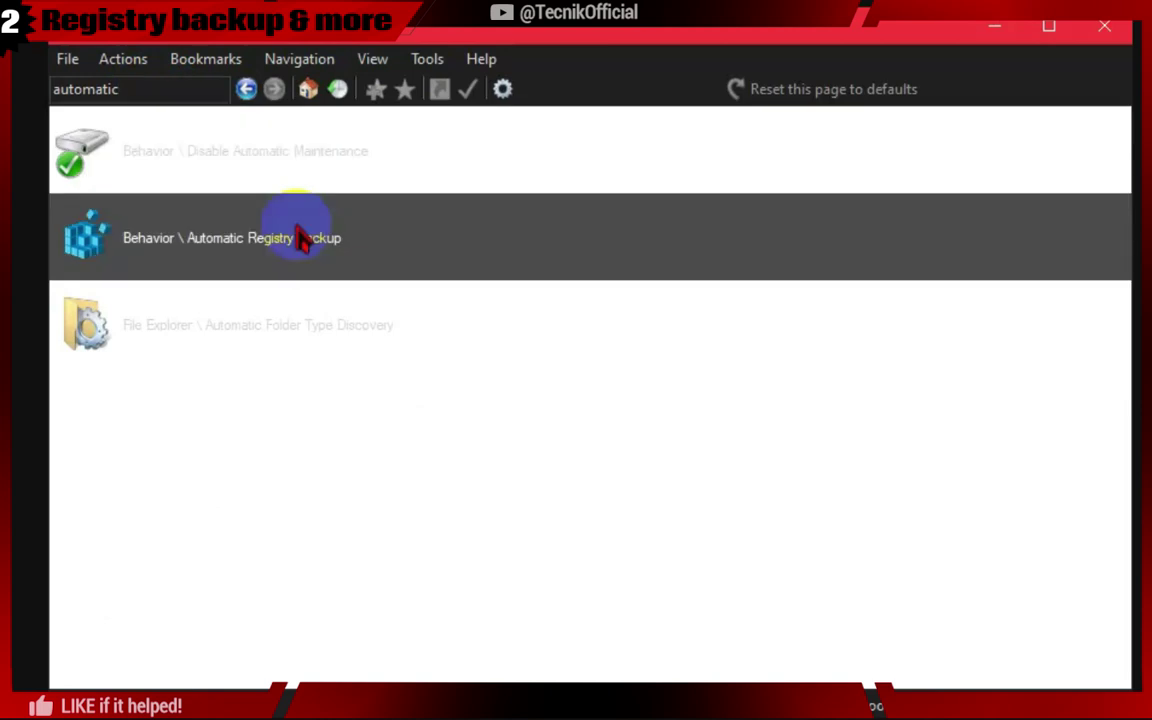
{"action": "double_click", "coordinate": [231, 246]}
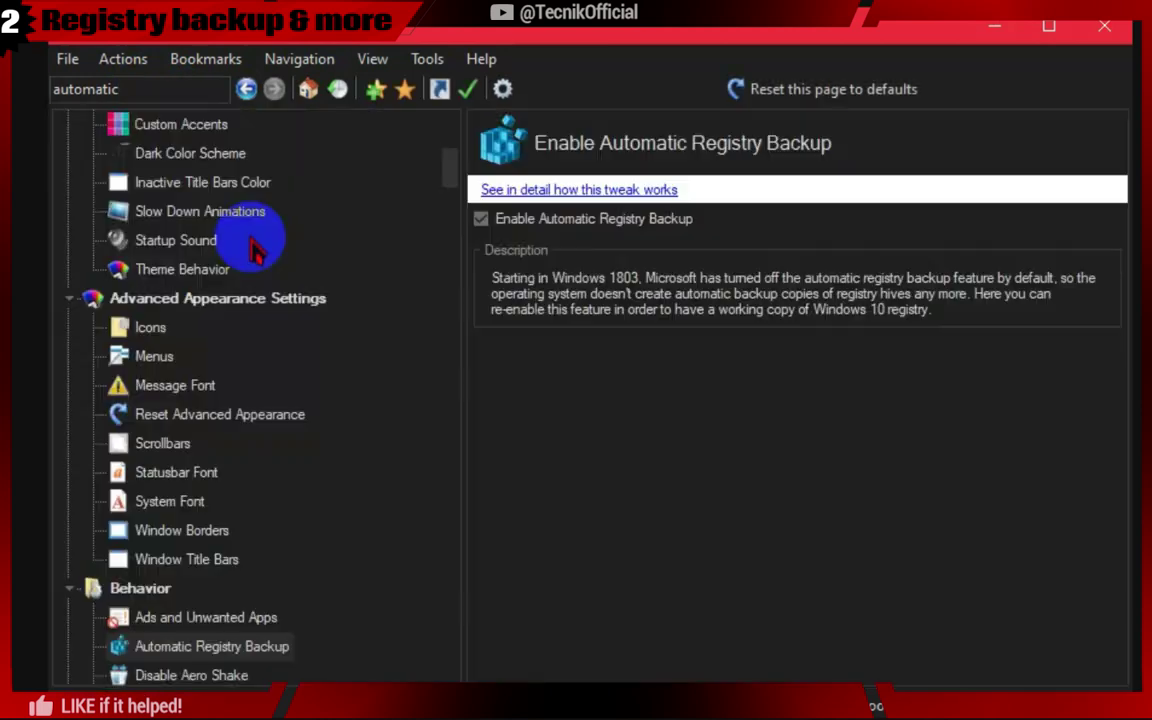
{"action": "left_click", "coordinate": [481, 220]}
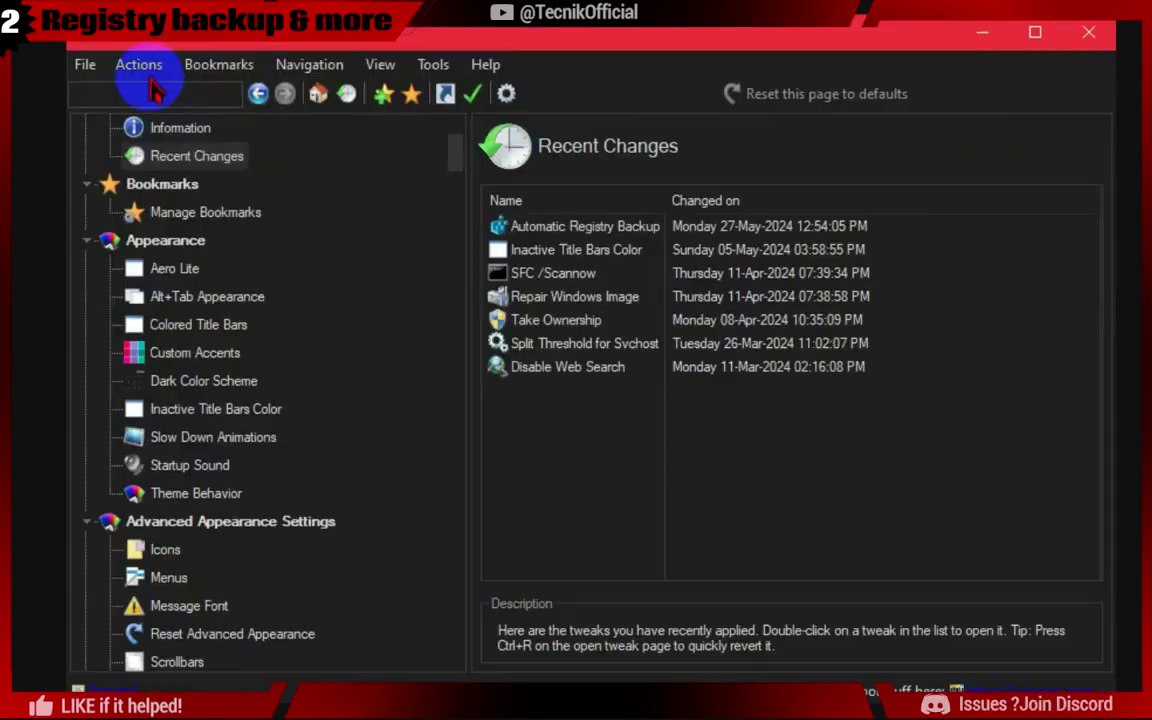
- Find the SFC /Scannow and Repair Windows Image tweaks, set them to appear in the Desktop context menu, and close Winaero Tweaker
{"action": "type", "text": "scan"}
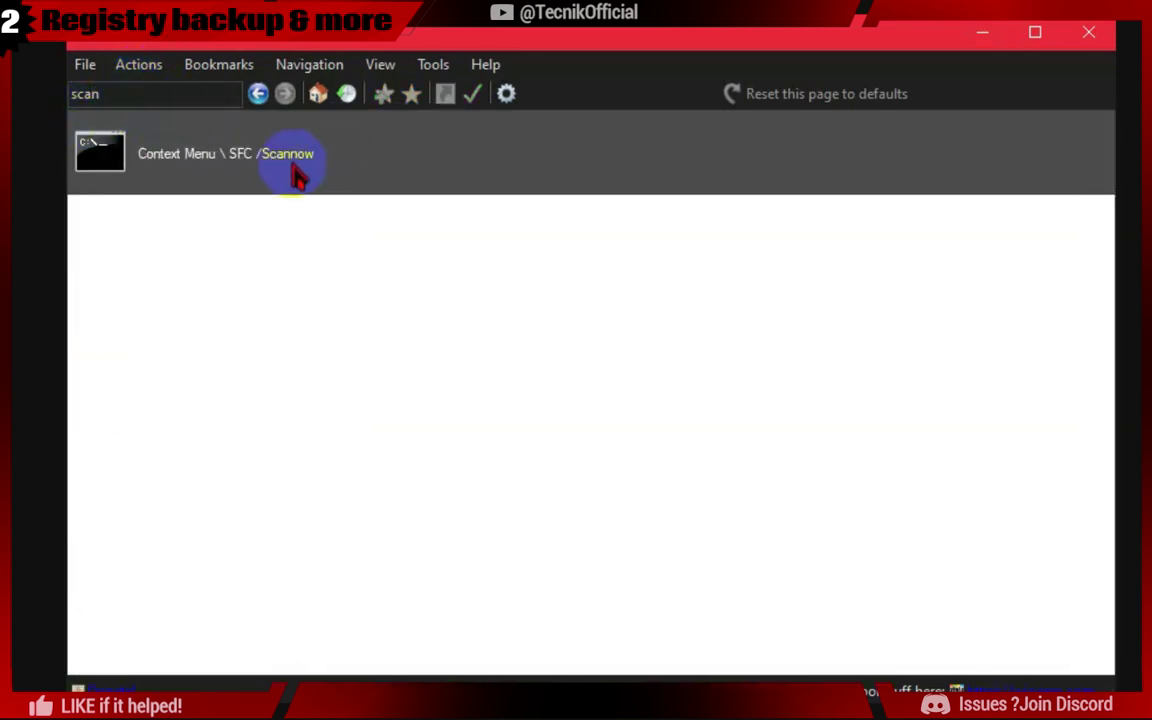
{"action": "left_click", "coordinate": [315, 170]}
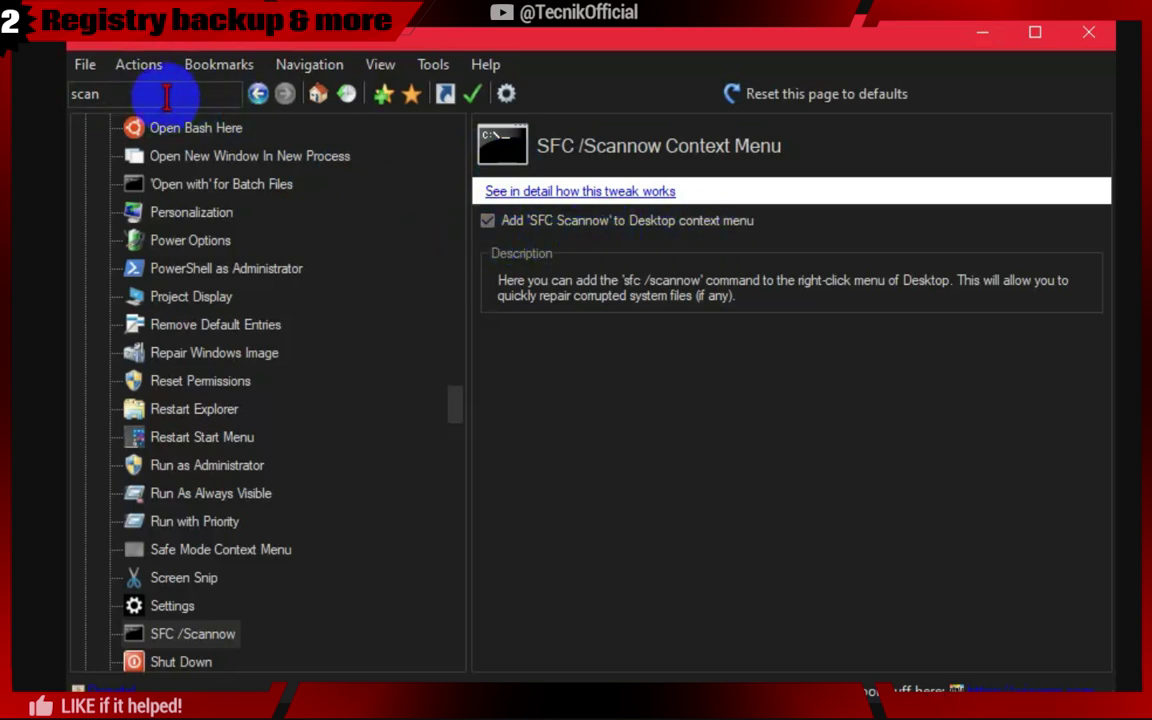
{"action": "double_click", "coordinate": [134, 94]}
{"action": "type", "text": "repai"}
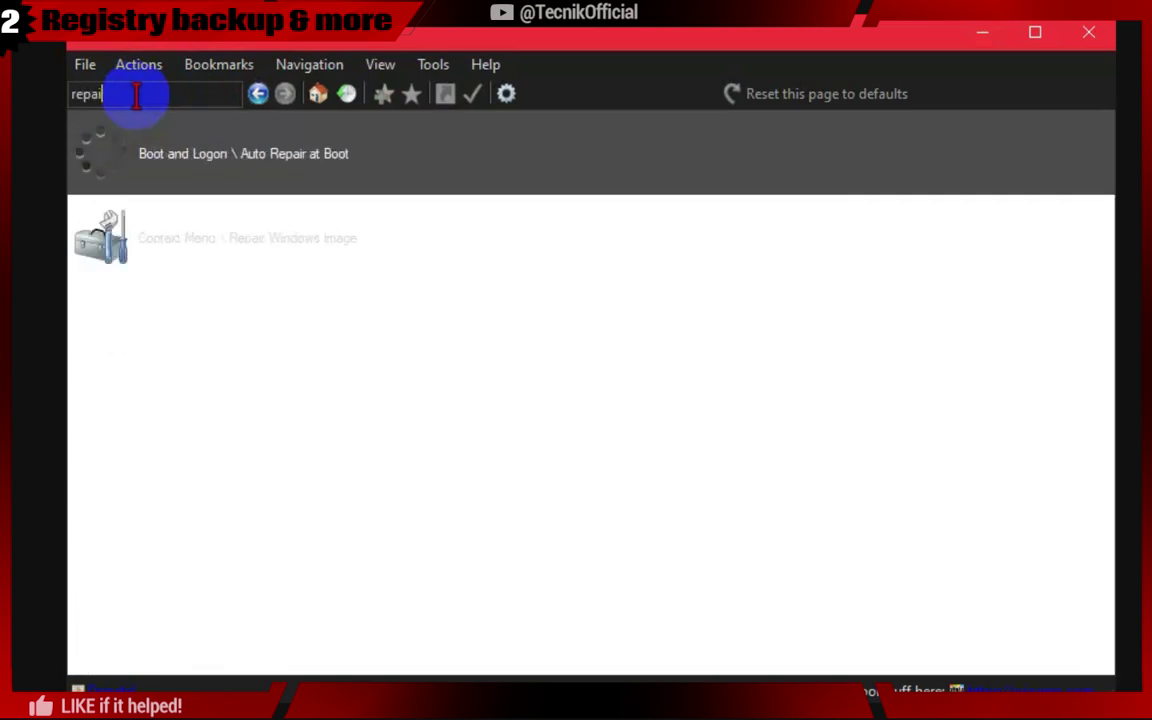
{"action": "type", "text": "r"}
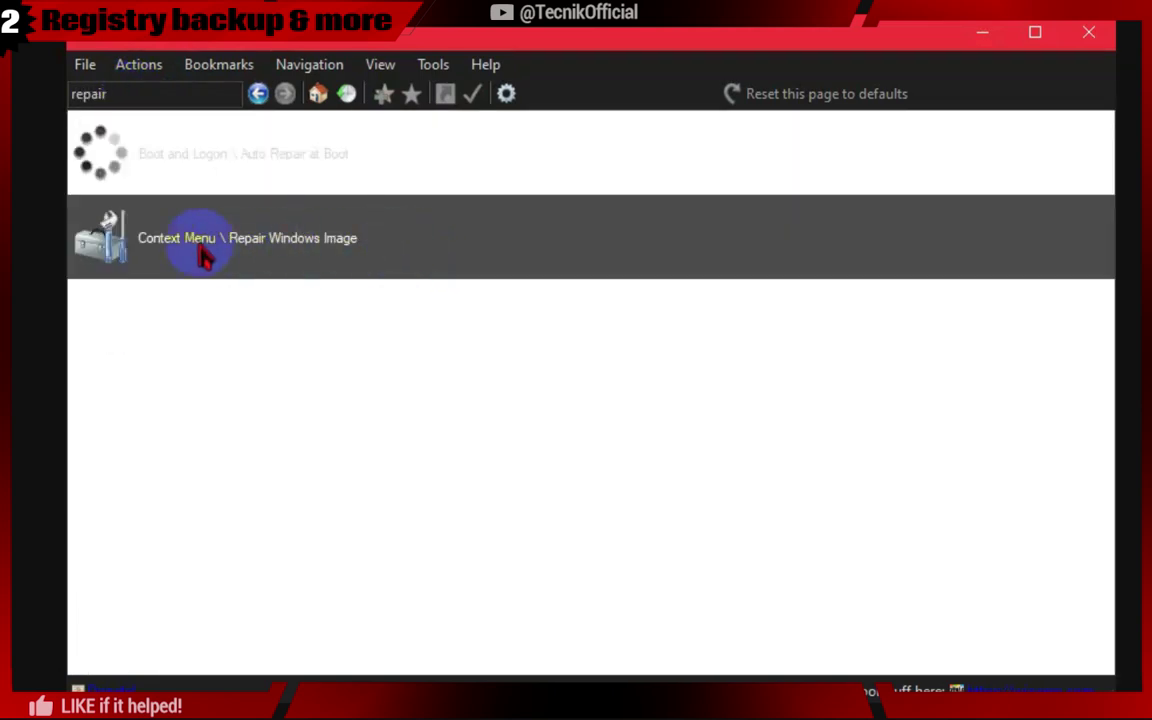
{"action": "left_click", "coordinate": [345, 262]}
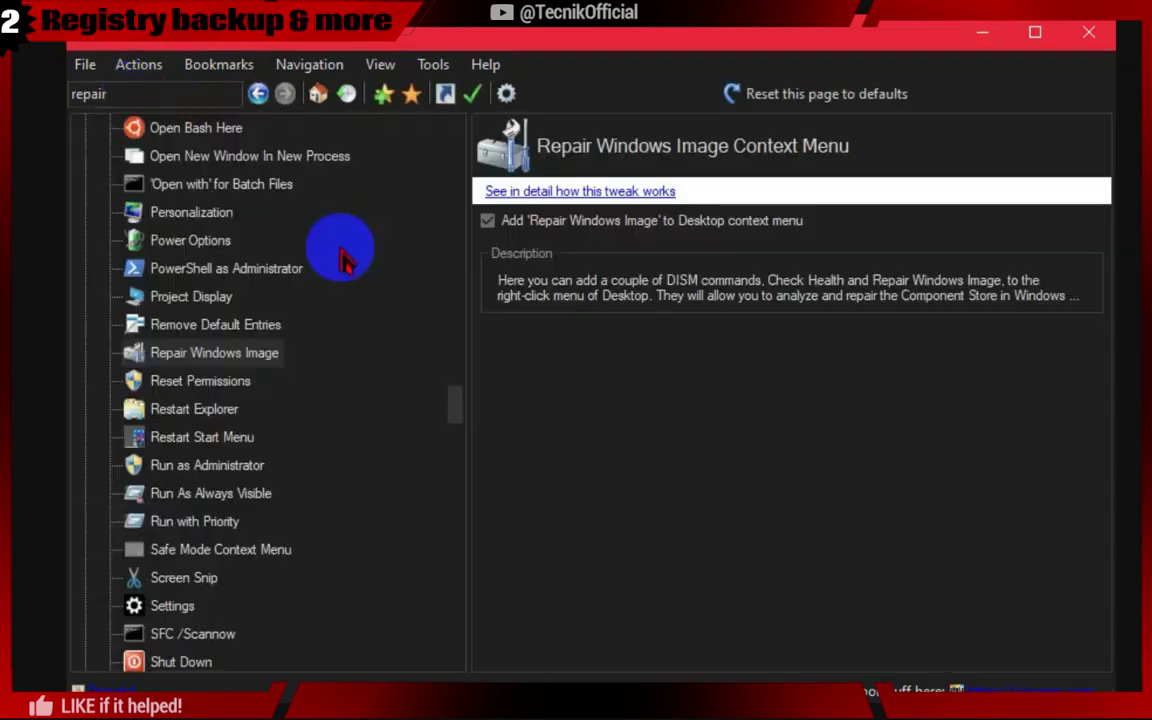
{"action": "left_click", "coordinate": [487, 222]}
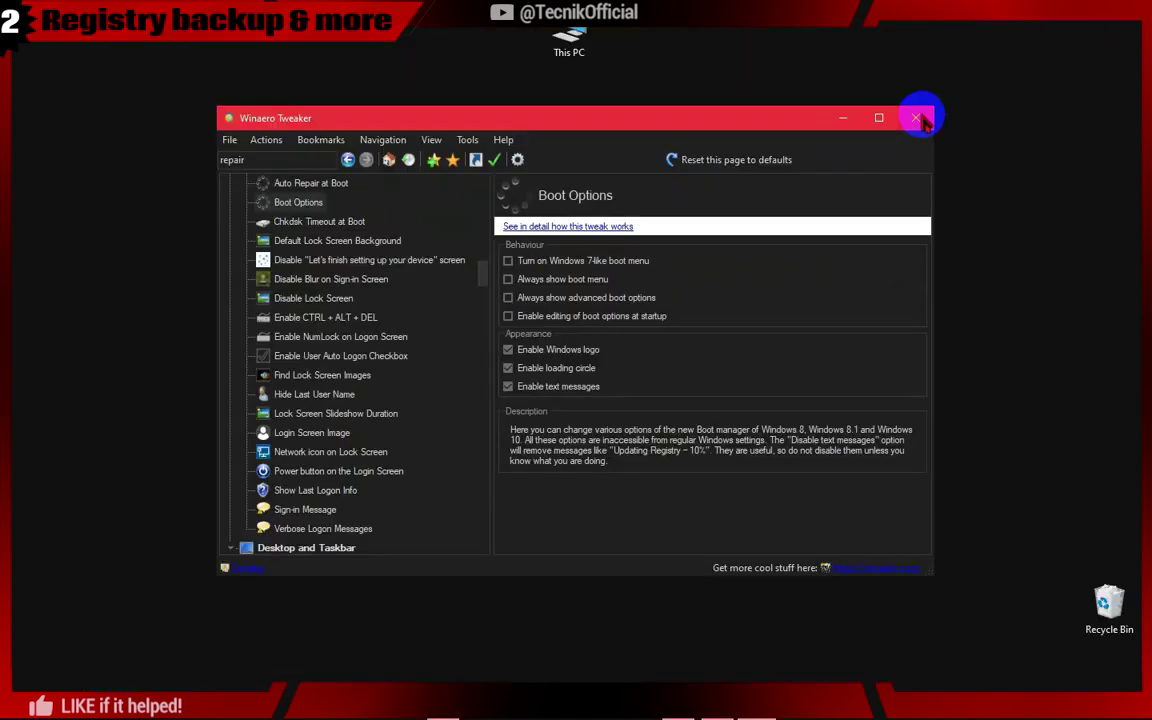
{"action": "left_click", "coordinate": [916, 118]}
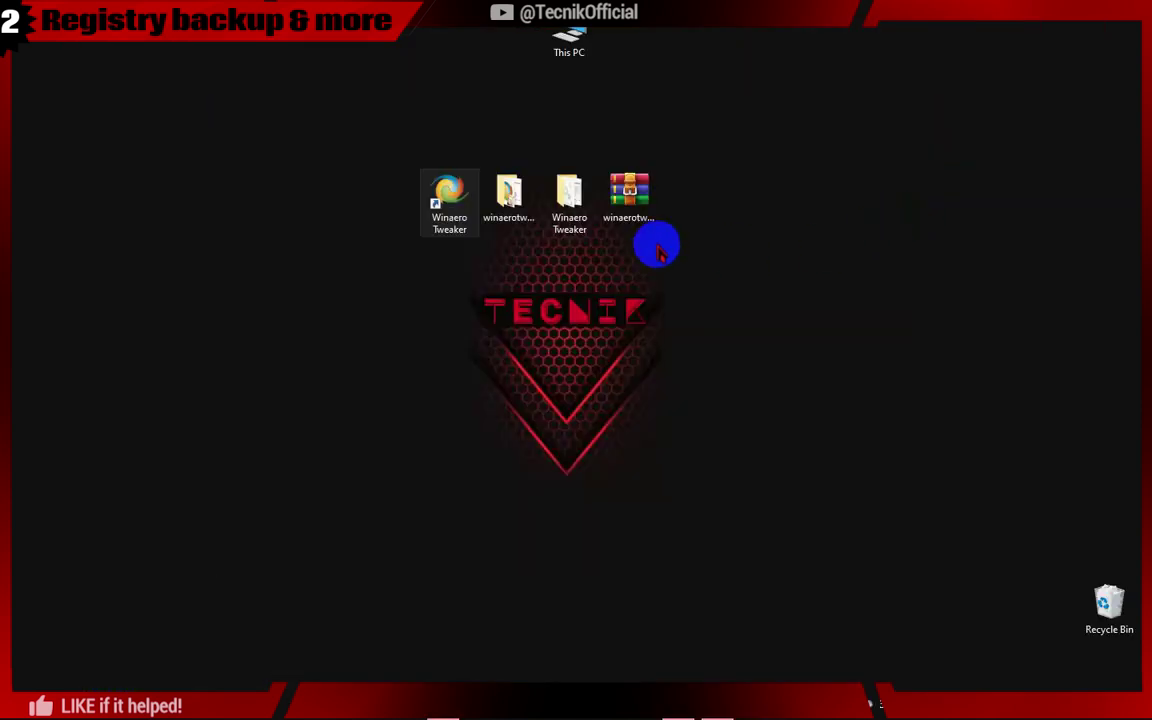
- Run SFC /Scannow from the desktop and allow Windows Command Processor to make changes to the device
{"action": "right_click", "coordinate": [796, 308]}
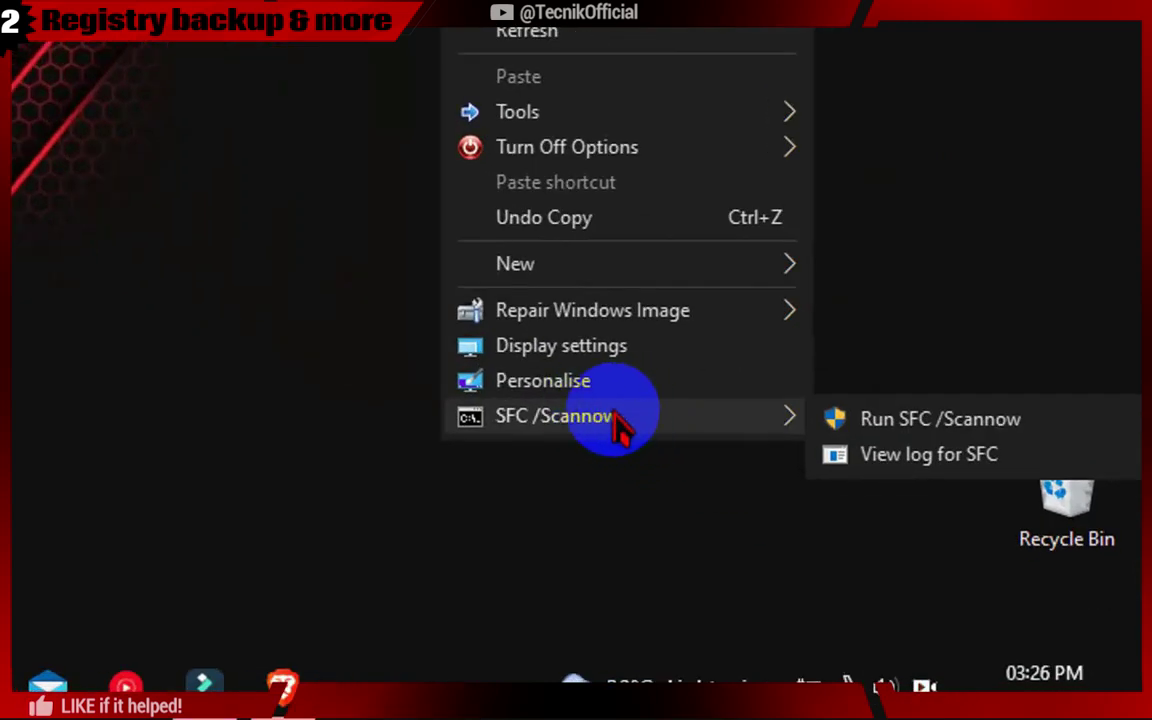
{"action": "mouse_move", "coordinate": [625, 320]}
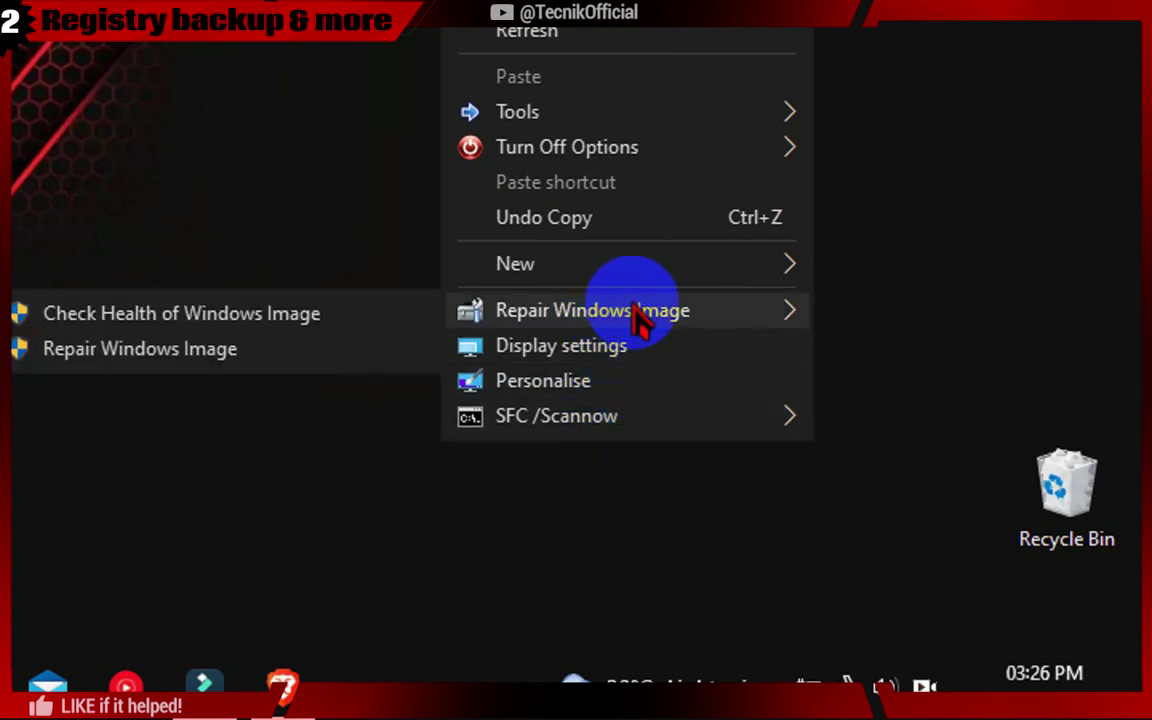
{"action": "mouse_move", "coordinate": [612, 420]}
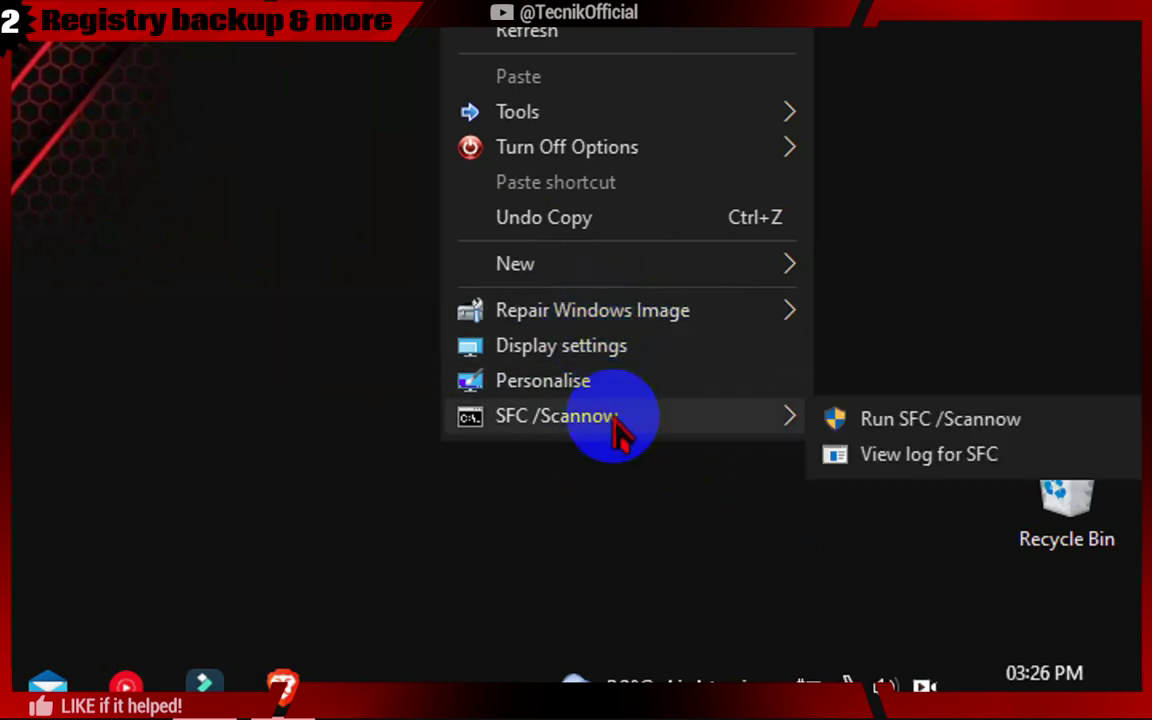
{"action": "left_click", "coordinate": [884, 424]}
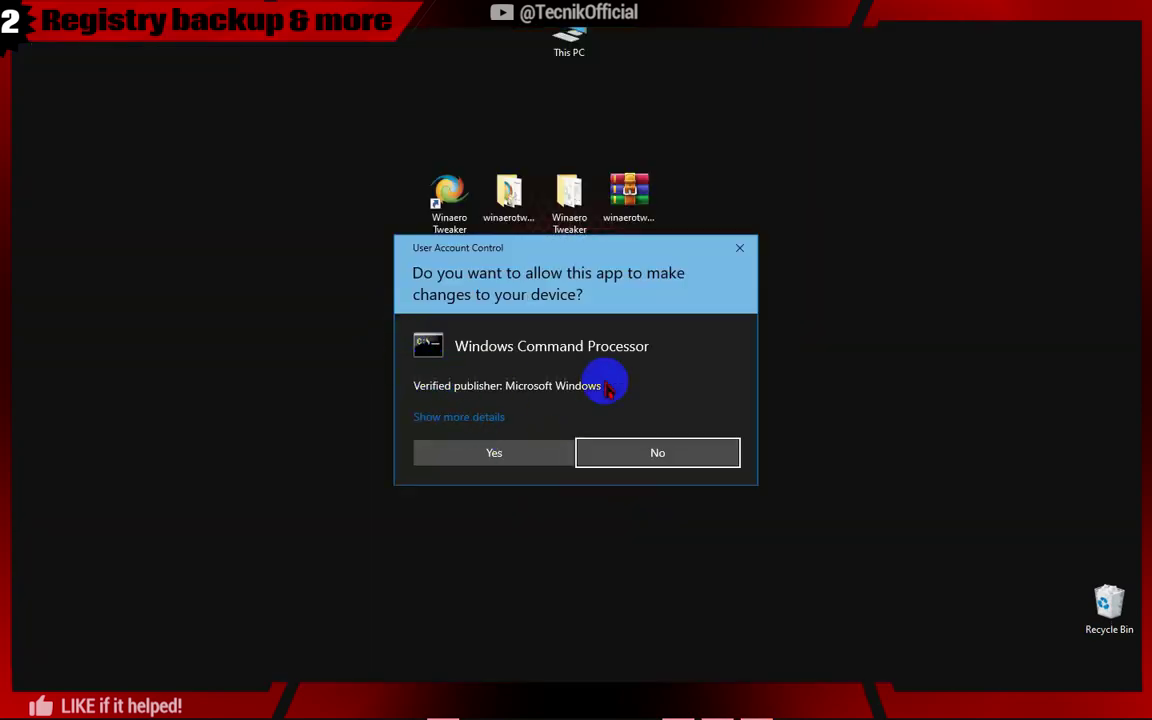
{"action": "left_click", "coordinate": [496, 456]}
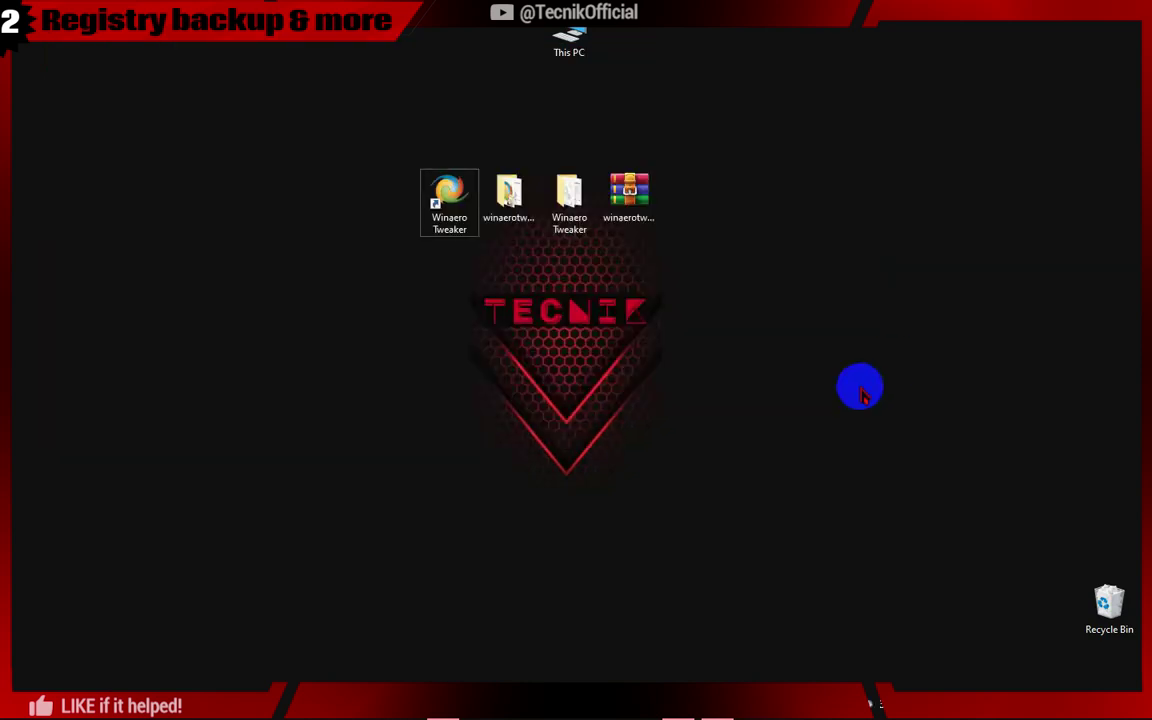
- Run Repair Windows Image from the desktop and allow Windows Command Processor to make changes
{"action": "right_click", "coordinate": [860, 385]}
{"action": "mouse_move", "coordinate": [913, 600]}
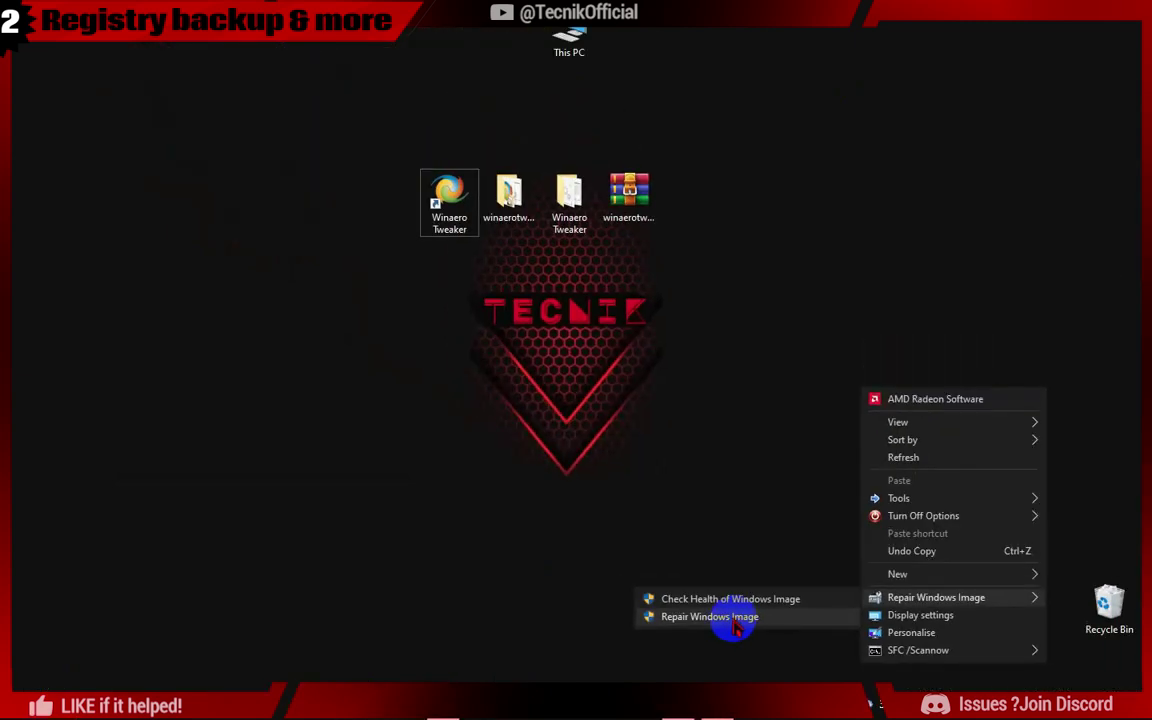
{"action": "left_click", "coordinate": [722, 620]}
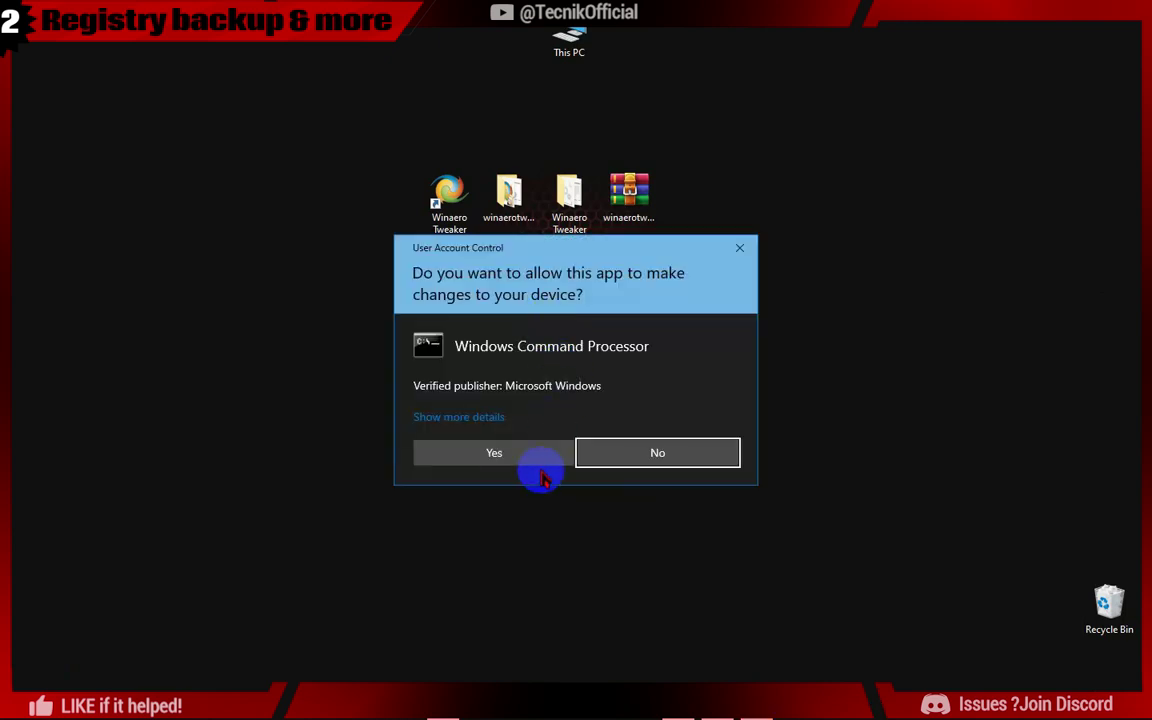
{"action": "left_click", "coordinate": [500, 455]}
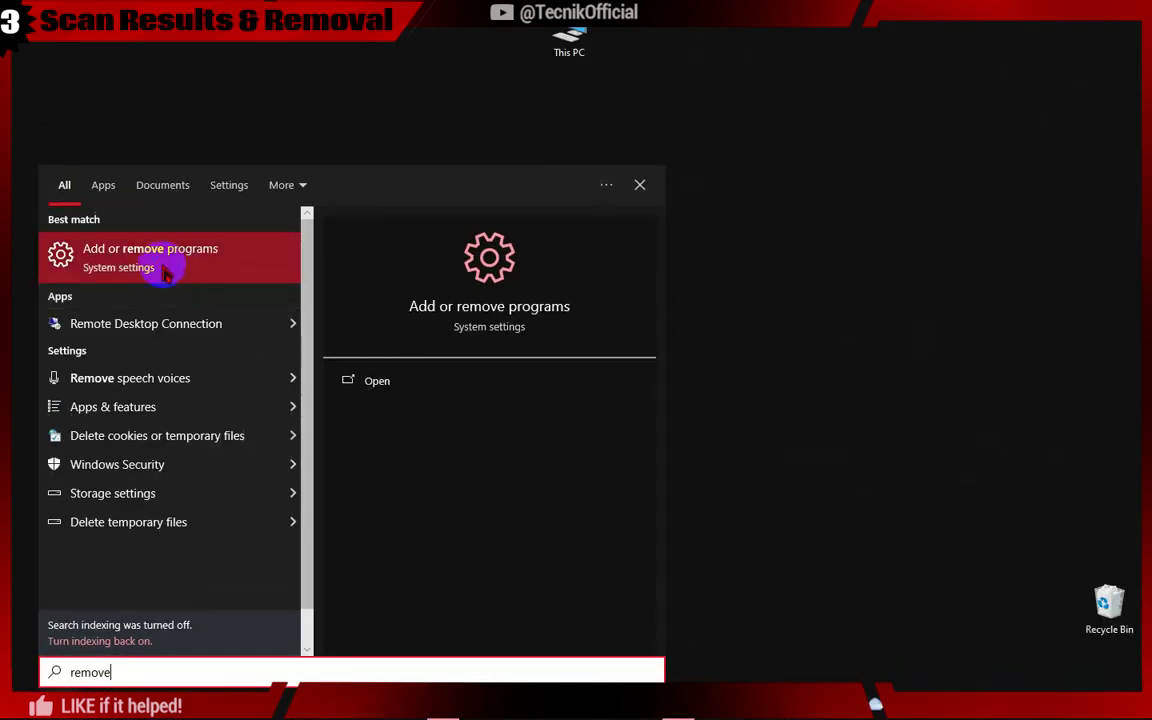
- Open the Add or remove programs settings and search the installed apps for "winaero"
{"action": "left_click", "coordinate": [455, 268]}
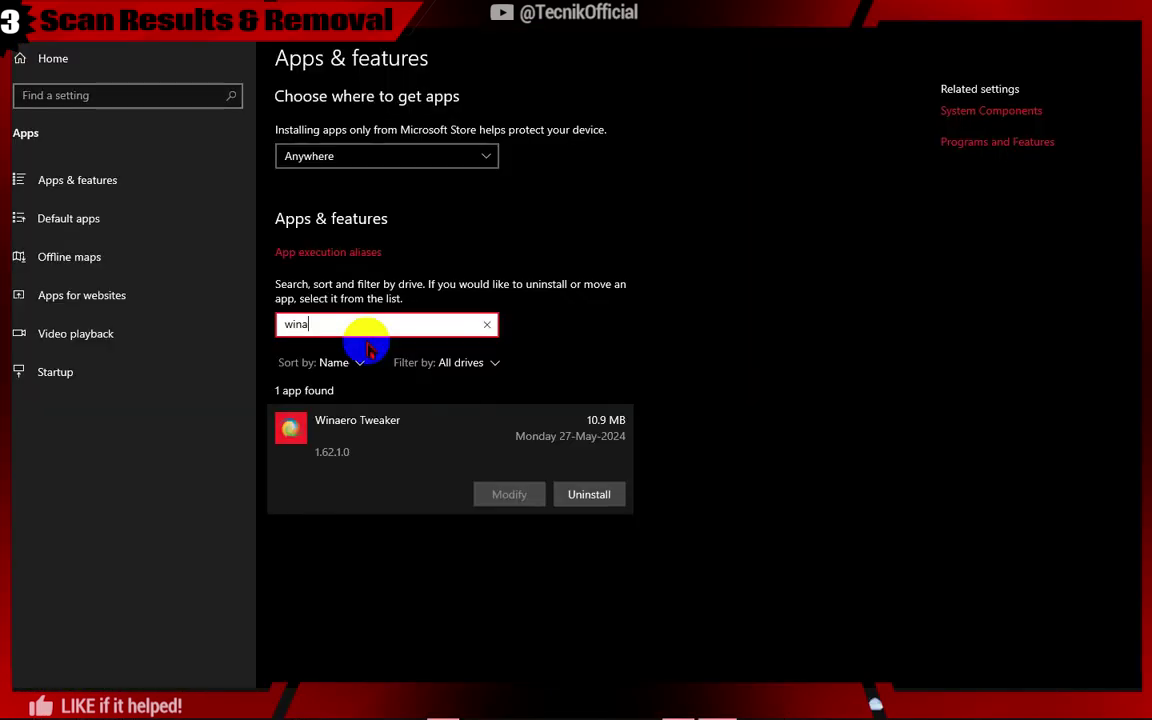
{"action": "type", "text": "ero"}
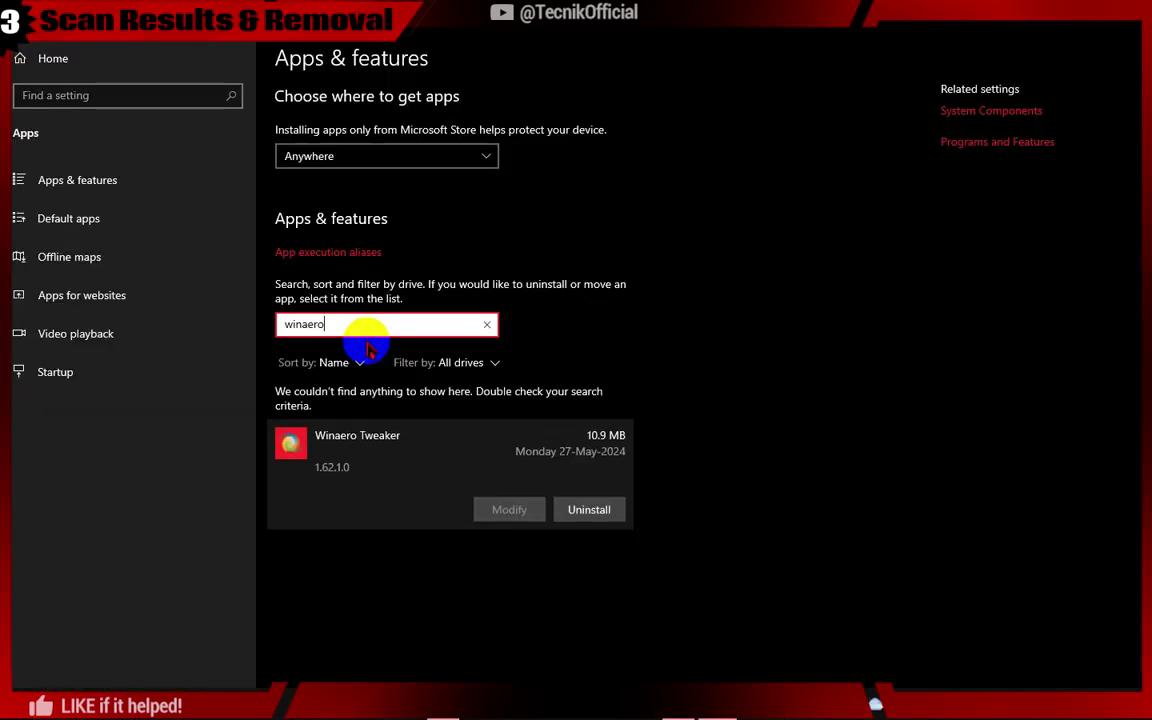